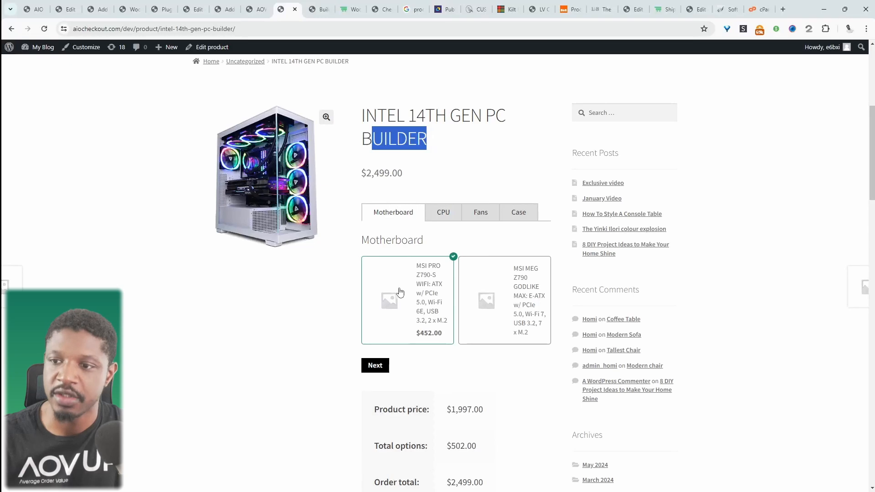
# - Advance the PC builder to the CPU stage, choose the Intel Core i9-14900KF, and continue to the Fans stage
pyautogui.click(387, 369)
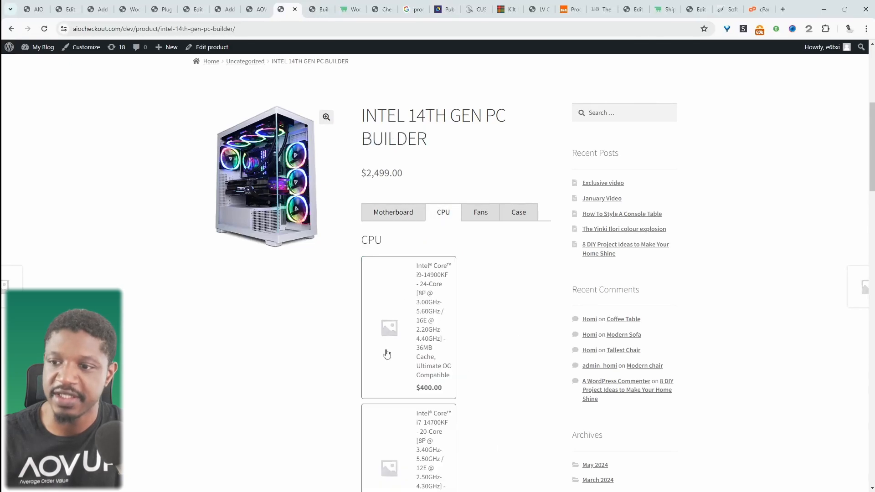
pyautogui.click(410, 342)
pyautogui.scroll(-2, 430, 391)
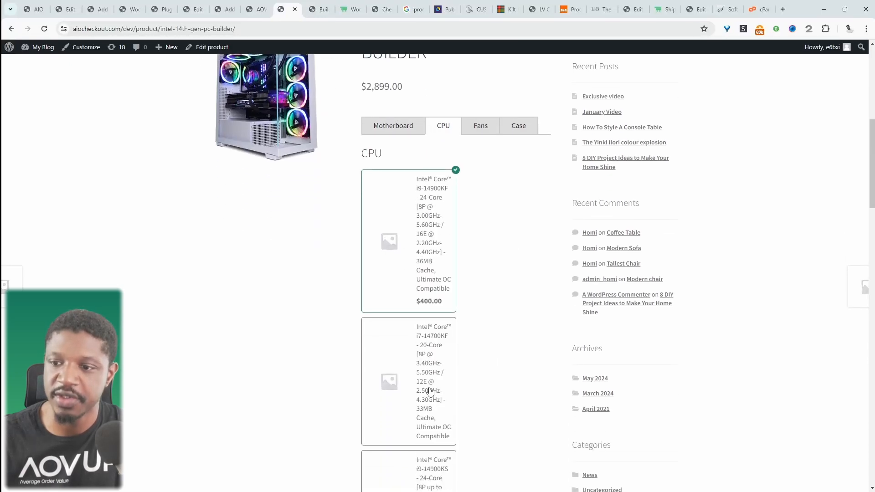
pyautogui.scroll(-4, 430, 391)
pyautogui.click(418, 434)
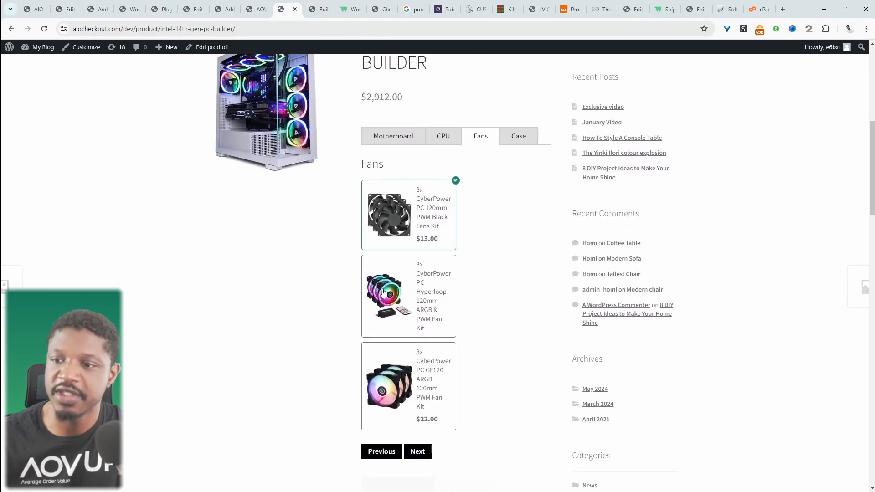
# - Try the Hyperloop and 120mm PWM Black fan kits, settling on the 3x CyberPowerPC GF120 ARGB 120mm PWM Fan Kit
pyautogui.click(385, 294)
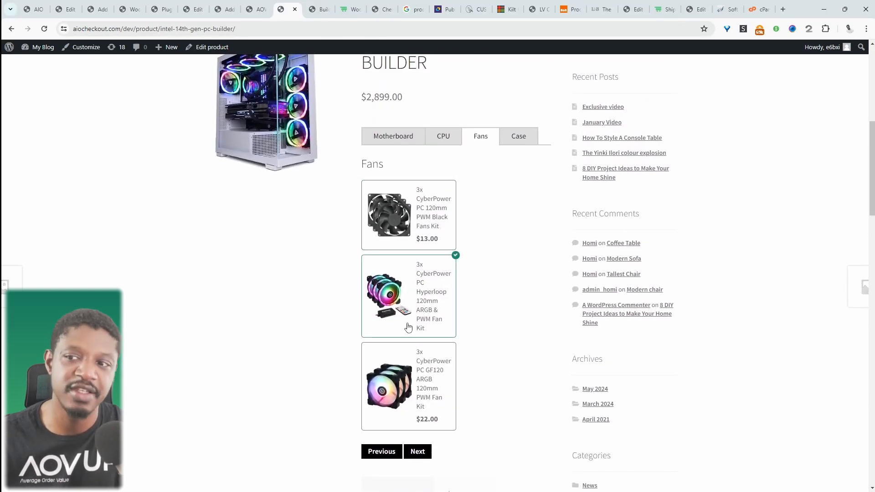
pyautogui.click(408, 201)
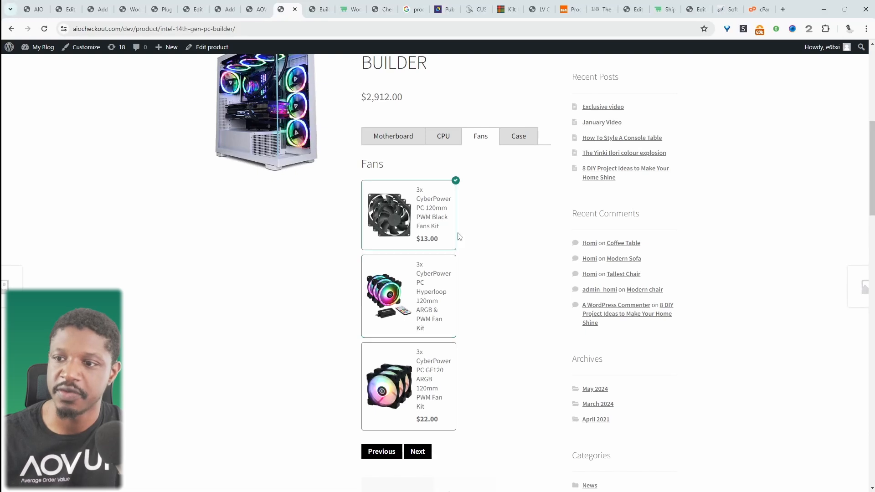
pyautogui.click(431, 405)
# - Return to the CPU stage, try the Intel Core i7-14700KF and i9-14900KS, and check the product price
pyautogui.click(443, 142)
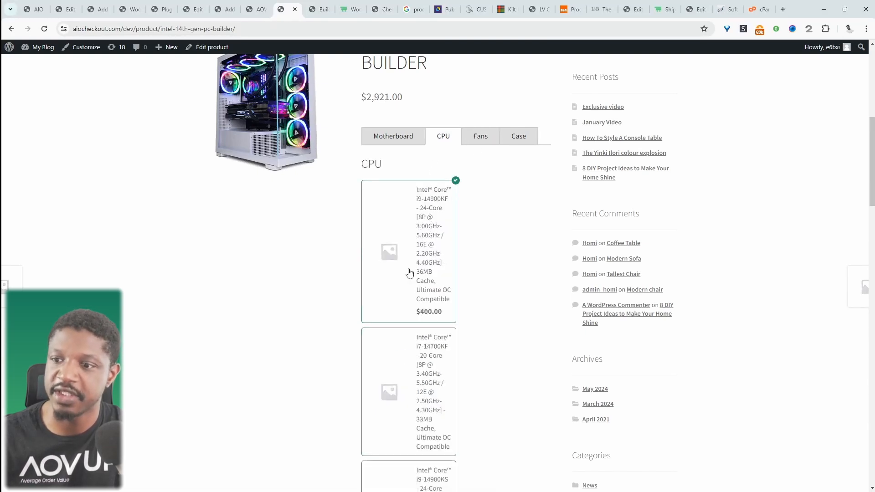
pyautogui.scroll(-5, 409, 274)
pyautogui.scroll(1, 409, 273)
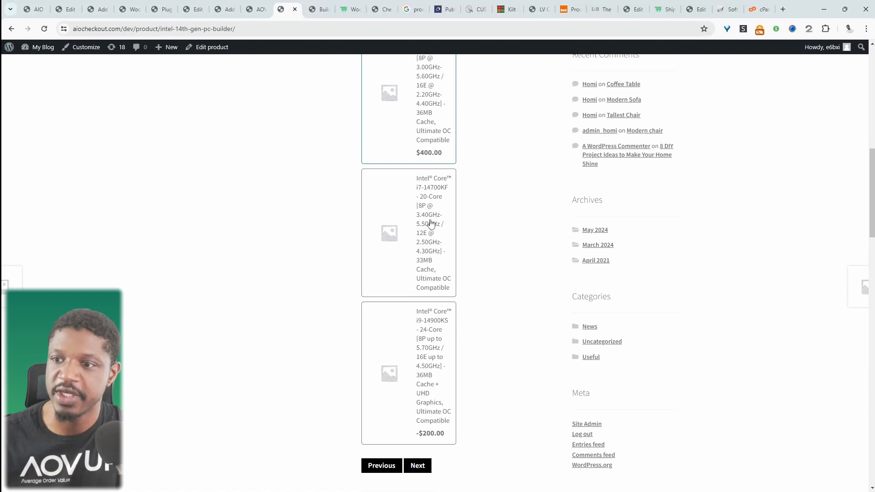
pyautogui.click(413, 263)
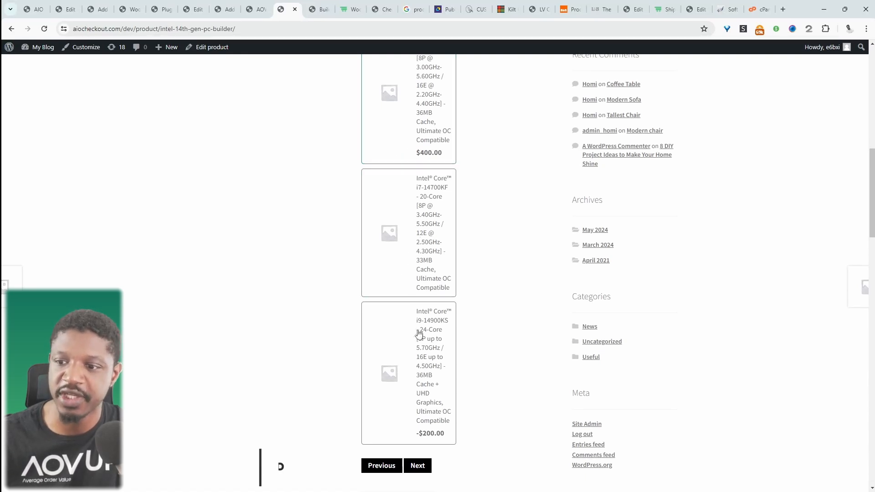
pyautogui.click(422, 396)
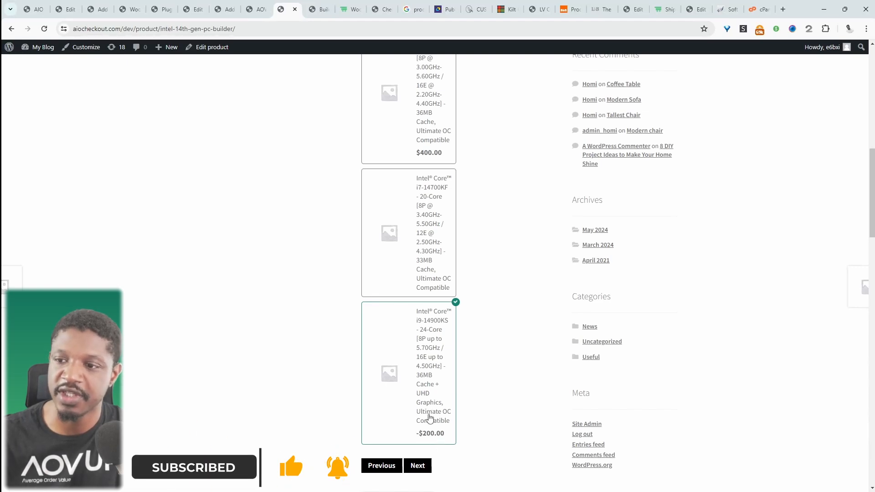
pyautogui.scroll(1, 428, 419)
pyautogui.scroll(2, 377, 260)
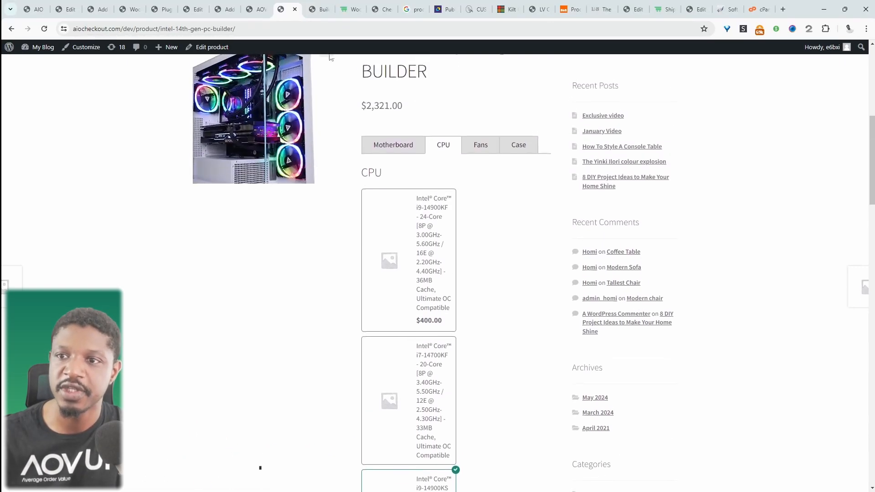
pyautogui.scroll(3, 514, 377)
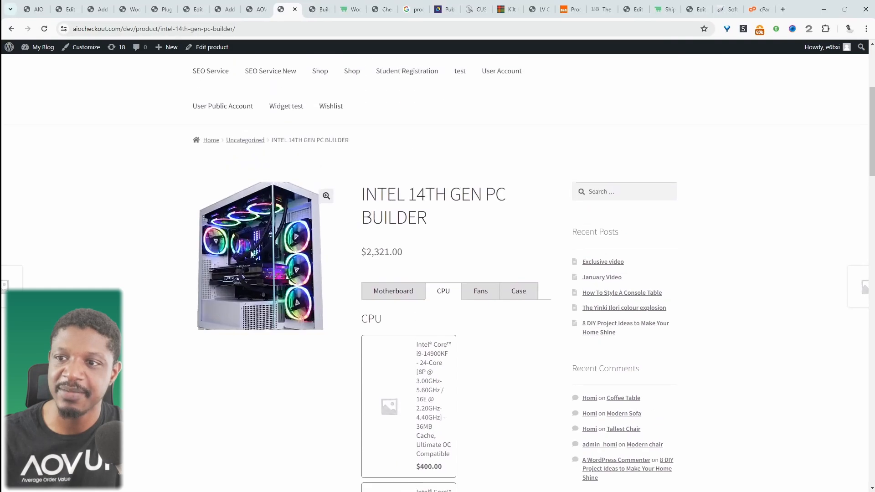
# - On the Build page, go through the embedded configurator, choosing the Intel Core i7-14700KF CPU and the 3x CyberPowerPC Hyperloop fan kit
pyautogui.click(319, 9)
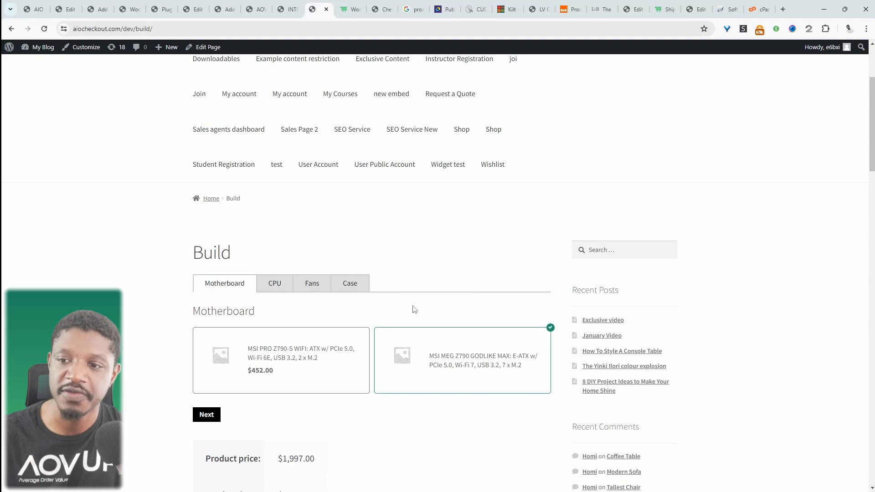
pyautogui.scroll(-2, 303, 348)
pyautogui.click(284, 279)
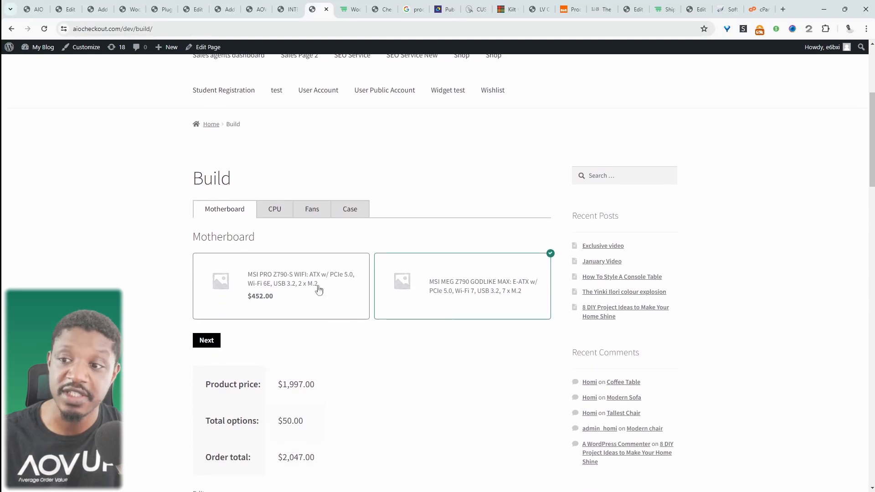
pyautogui.click(206, 345)
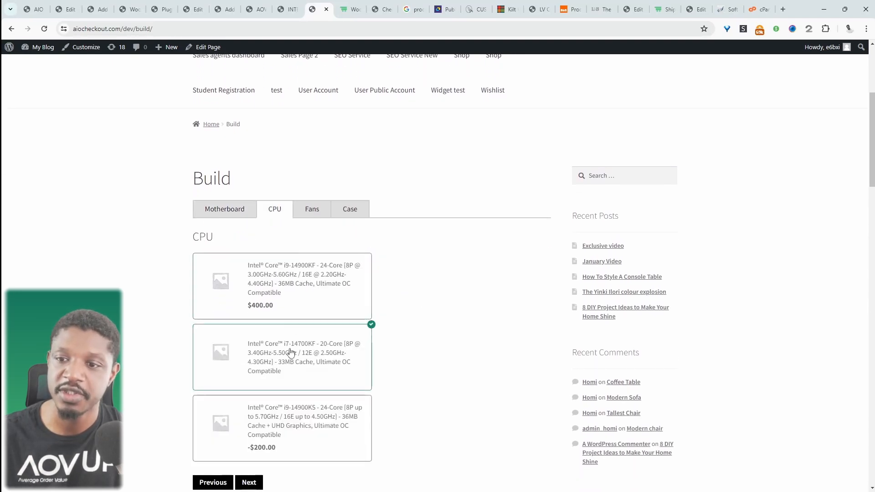
pyautogui.click(251, 479)
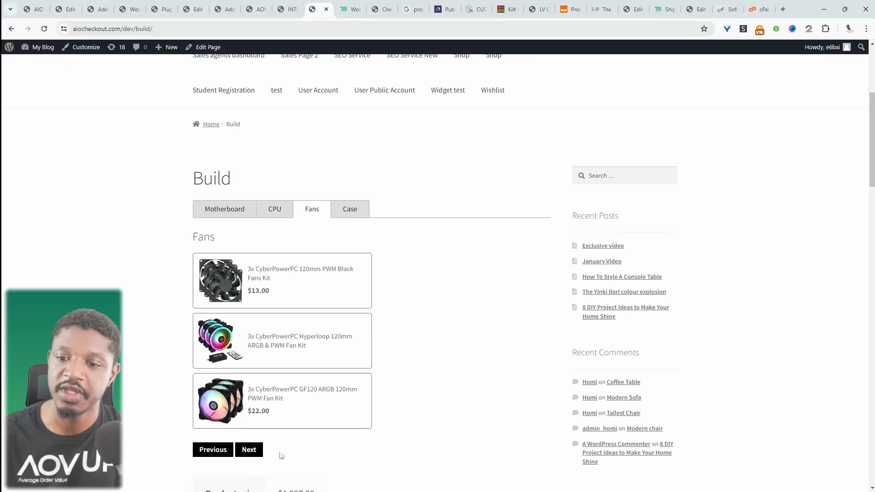
pyautogui.click(279, 341)
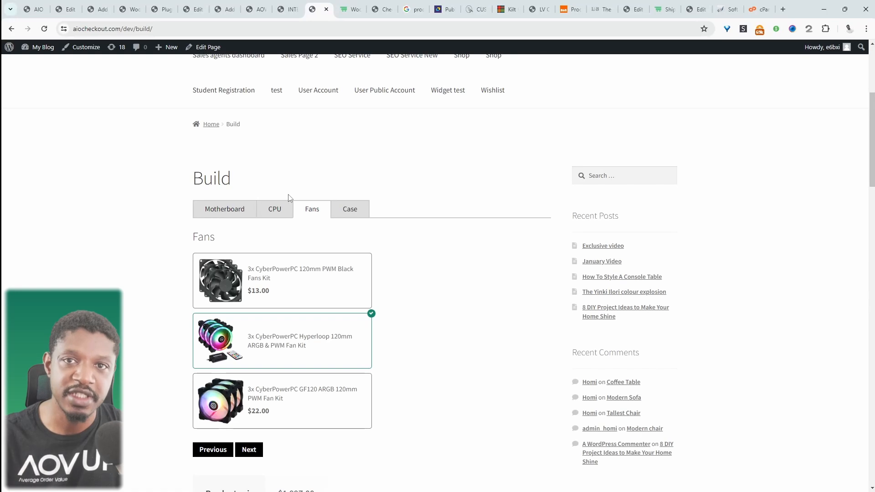
# - Open the list of all WooCommerce products in the WordPress admin
pyautogui.click(351, 9)
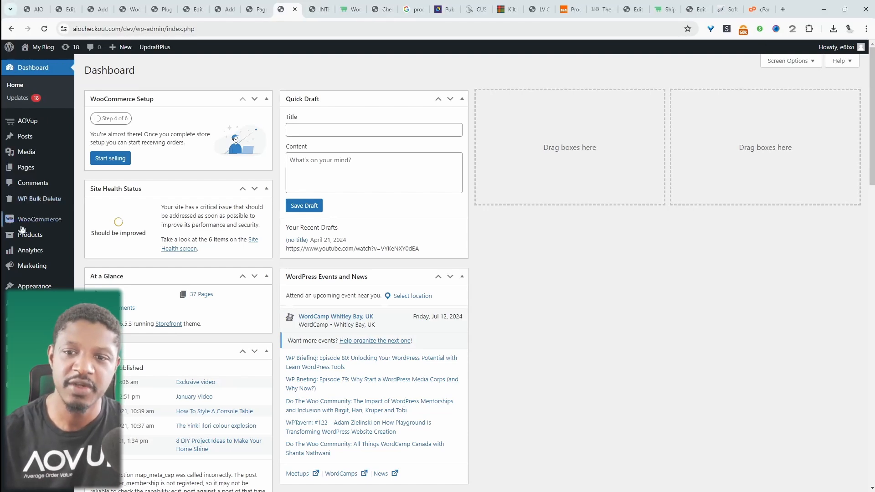
pyautogui.moveTo(74, 238)
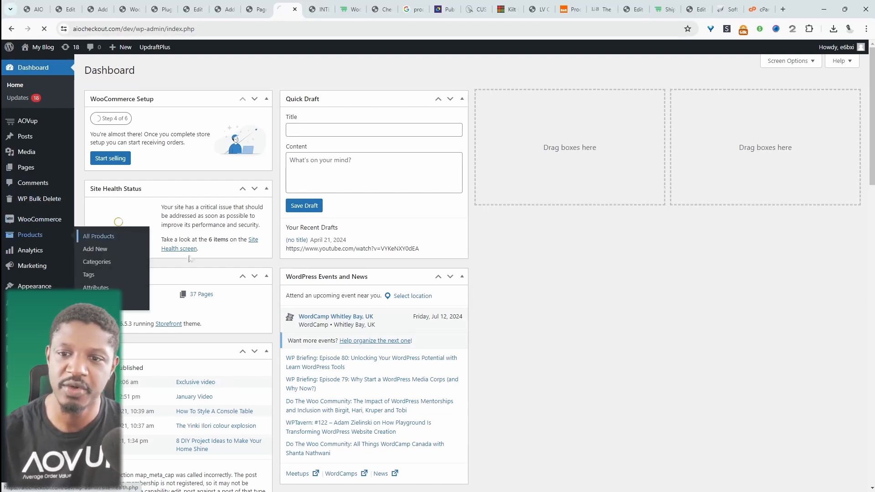
pyautogui.click(90, 237)
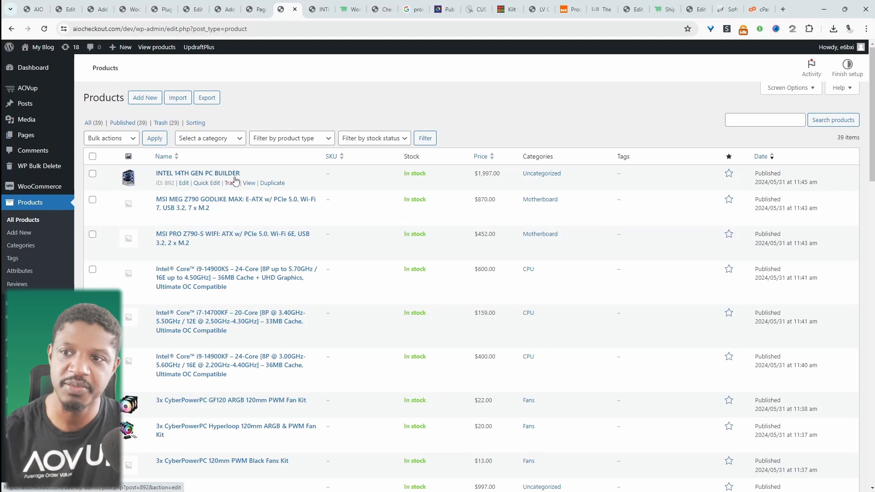
# - View the INTEL 14TH GEN PC BUILDER storefront page, and review the motherboard, CPU and fan products in the admin list
pyautogui.click(321, 9)
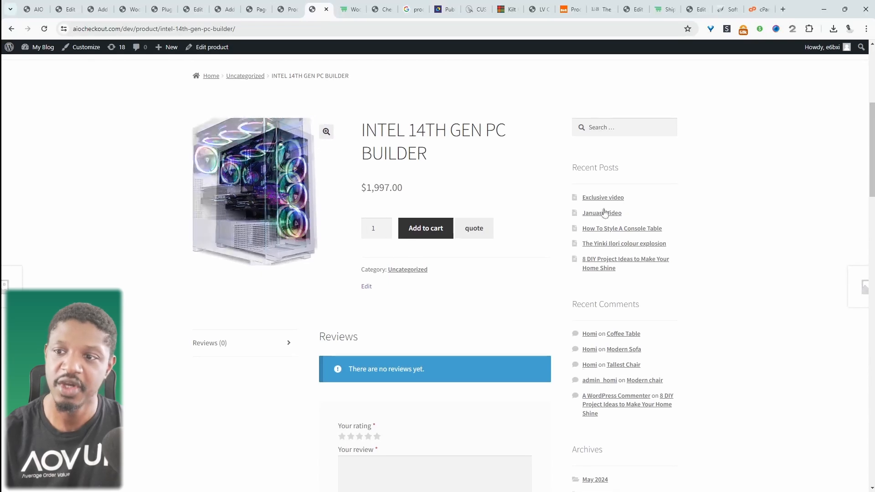
pyautogui.hotkey('ctrl', 'pageup')
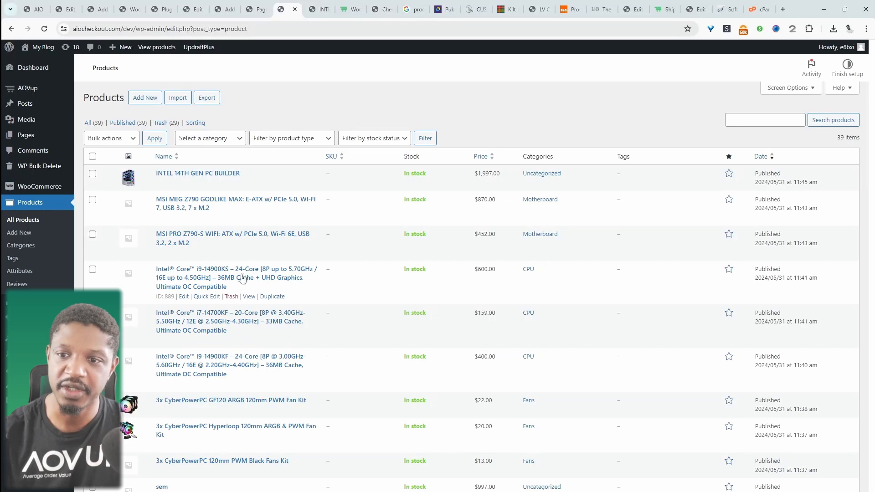
pyautogui.scroll(-1, 233, 331)
pyautogui.scroll(-2, 232, 330)
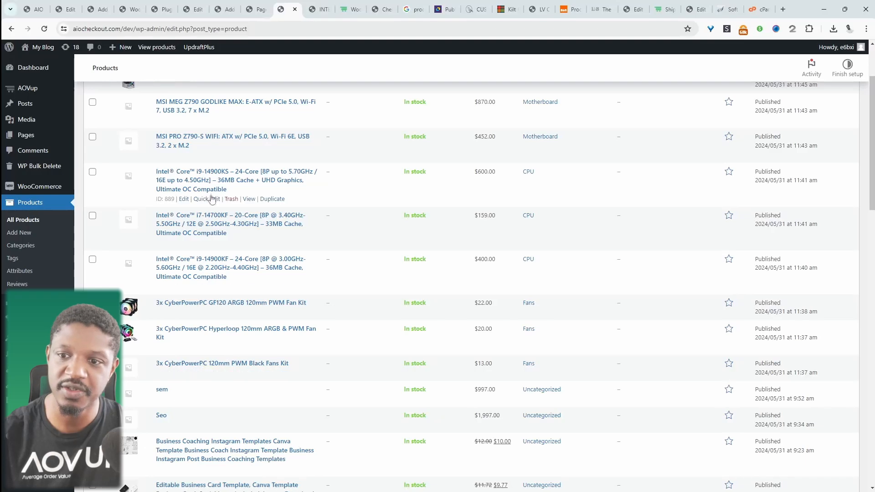
pyautogui.scroll(2, 305, 241)
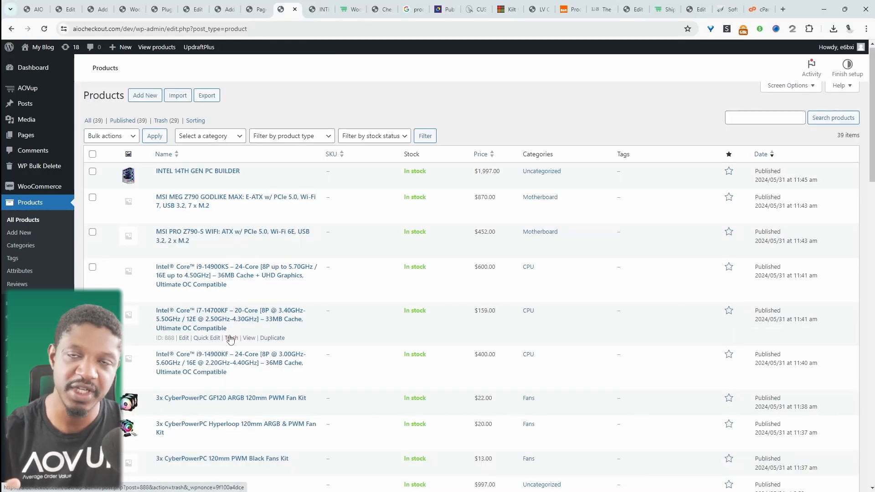
pyautogui.scroll(-1, 287, 347)
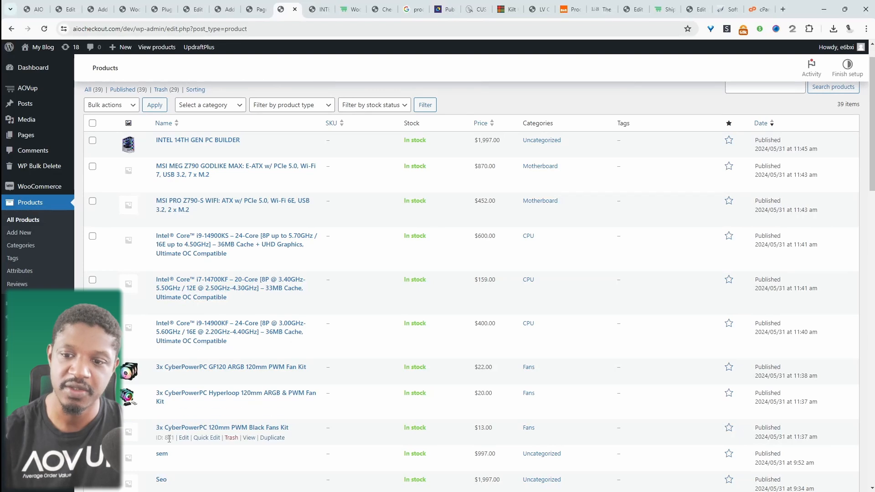
# - Edit the 3x CyberPowerPC 120mm PWM Black Fans Kit product and set the black fans picture as its product image
pyautogui.click(184, 438)
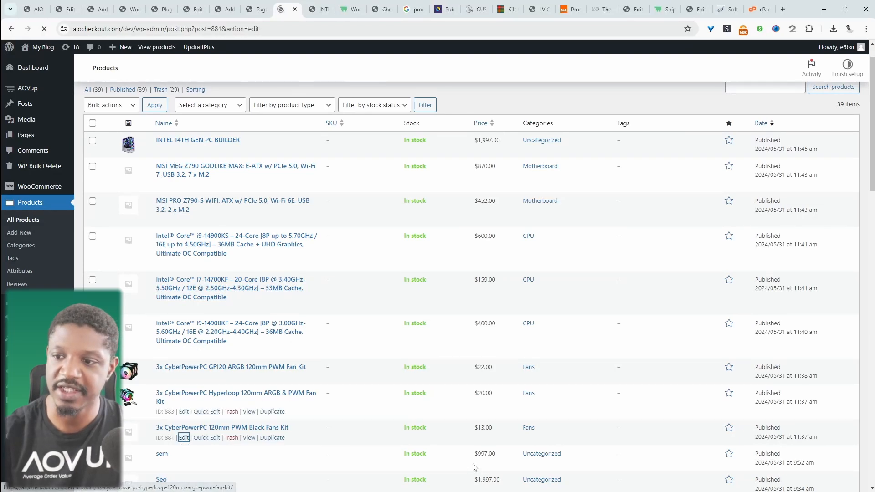
pyautogui.click(758, 295)
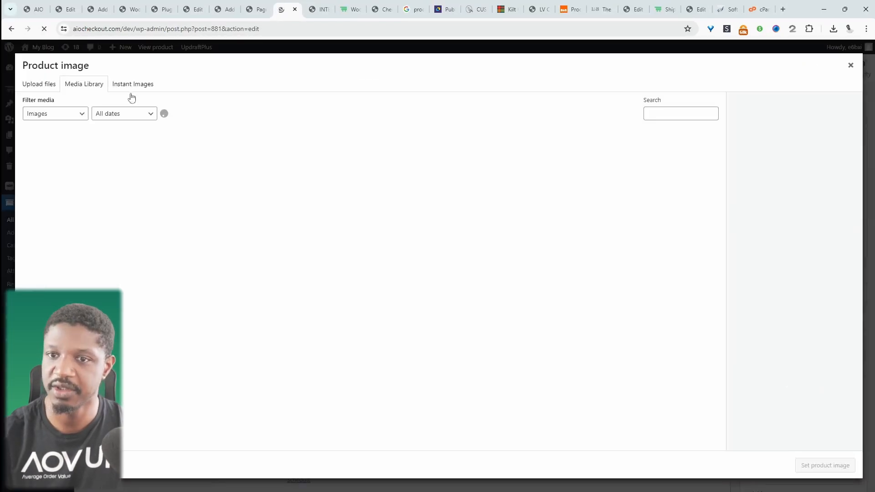
pyautogui.click(262, 160)
pyautogui.click(810, 468)
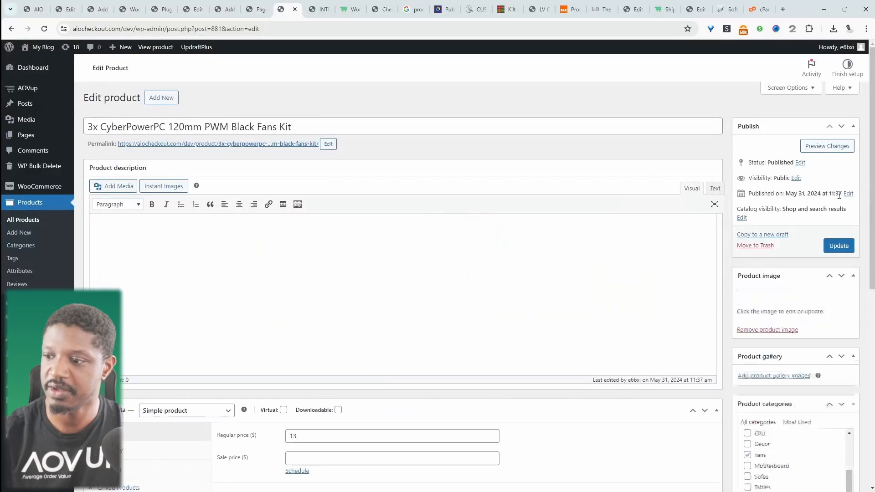
# - Check the Black Fans Kit's regular price and save the product update
pyautogui.scroll(-3, 390, 340)
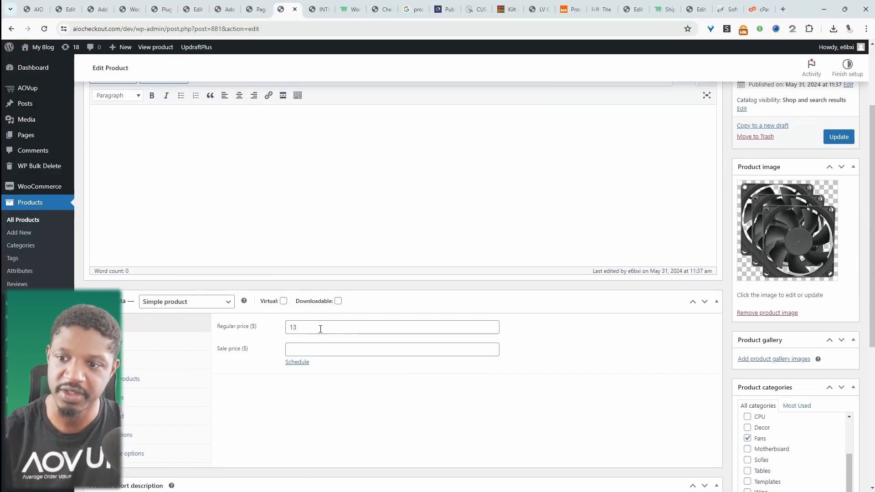
pyautogui.click(319, 327)
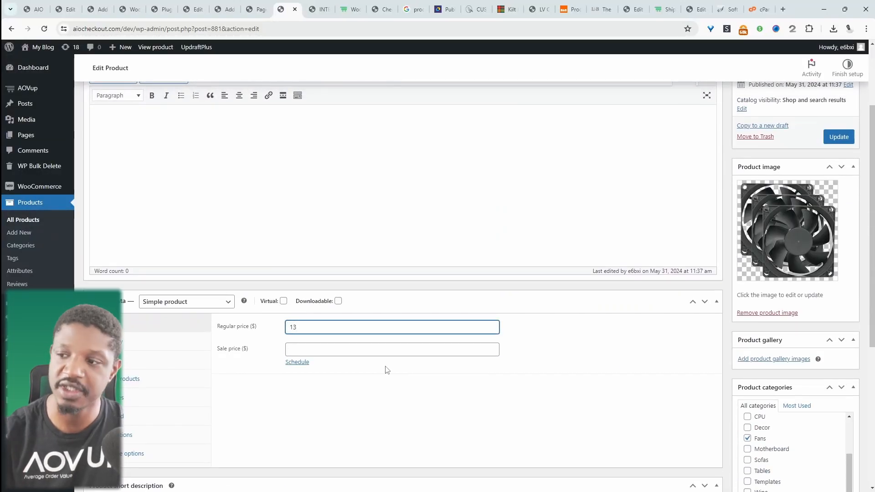
pyautogui.scroll(3, 848, 299)
pyautogui.click(842, 247)
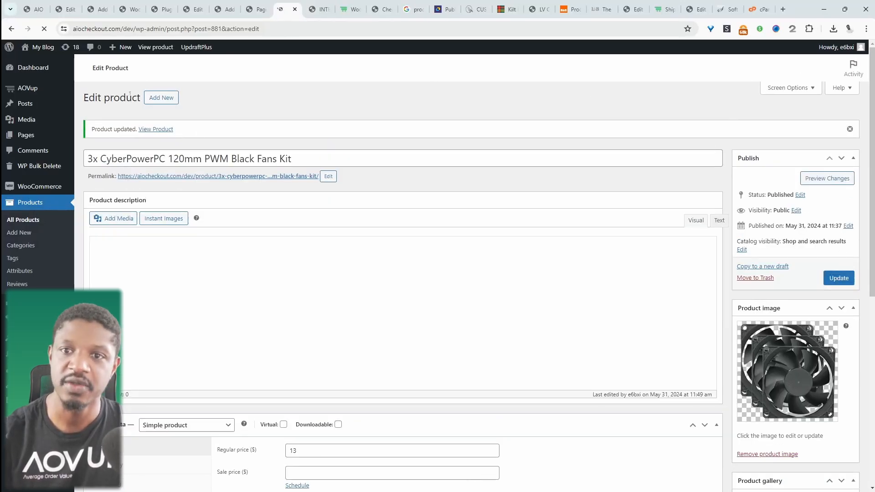
# - Create a new AOVup Product Addons option set named "Pc build" and target it to embed a product
pyautogui.moveTo(31, 89)
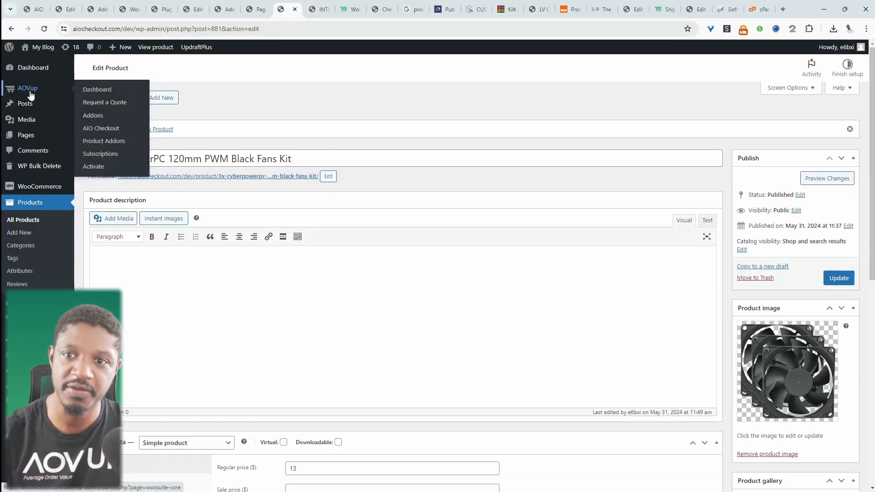
pyautogui.click(104, 140)
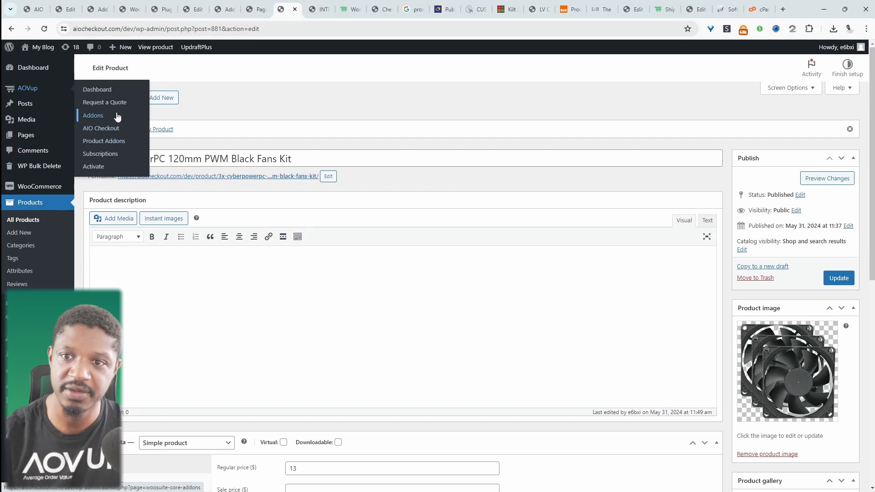
pyautogui.click(531, 301)
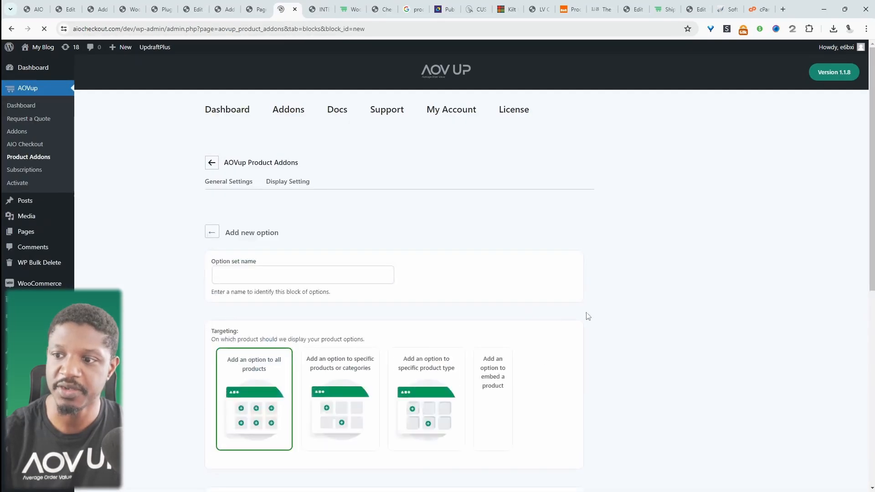
pyautogui.click(289, 273)
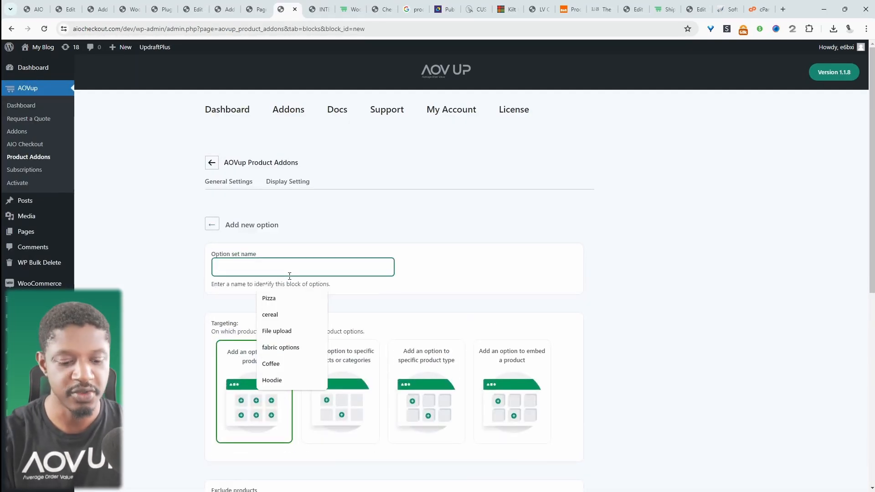
pyautogui.write('Pc b')
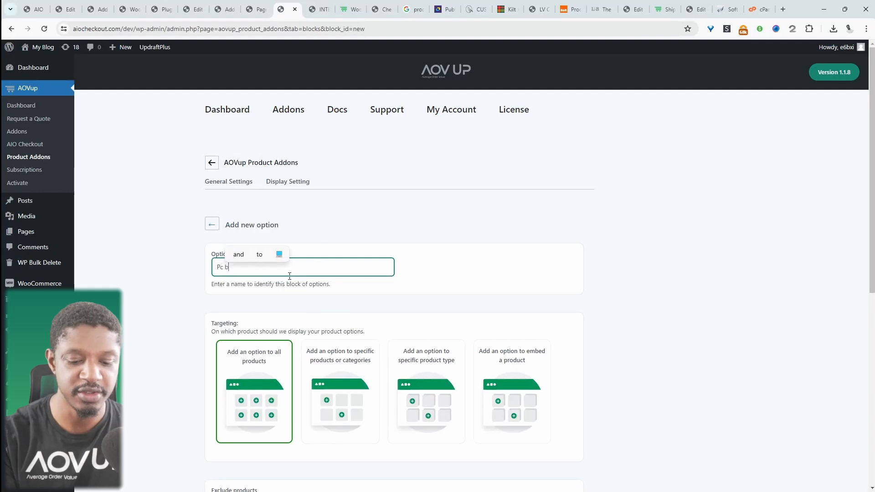
pyautogui.write('uild')
pyautogui.scroll(-2, 411, 319)
pyautogui.click(512, 330)
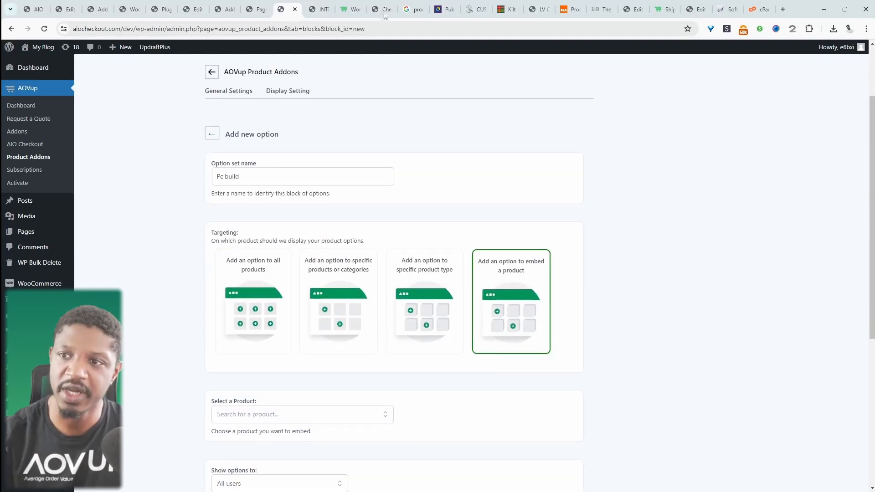
# - Examine the case choices under Core Components on the cyberpowersystem.co.uk Intel 14th Gen PC builder page
pyautogui.hotkey('ctrl', 'Tab')
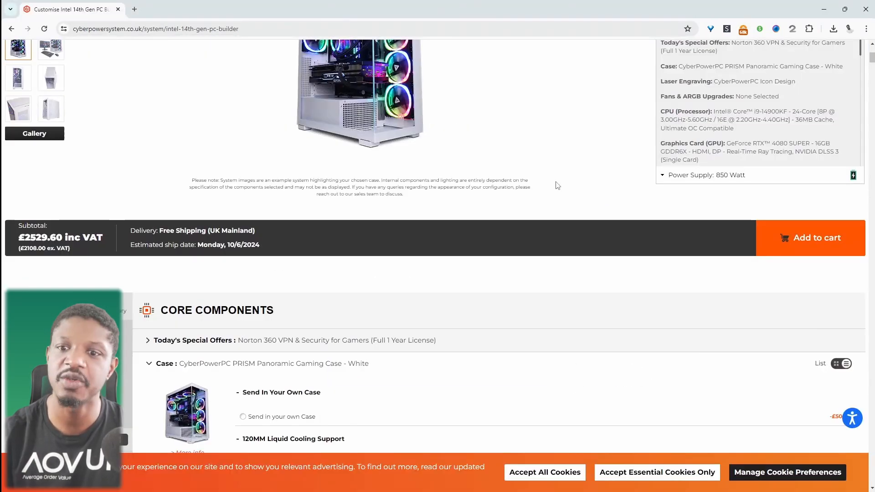
pyautogui.scroll(-4, 557, 187)
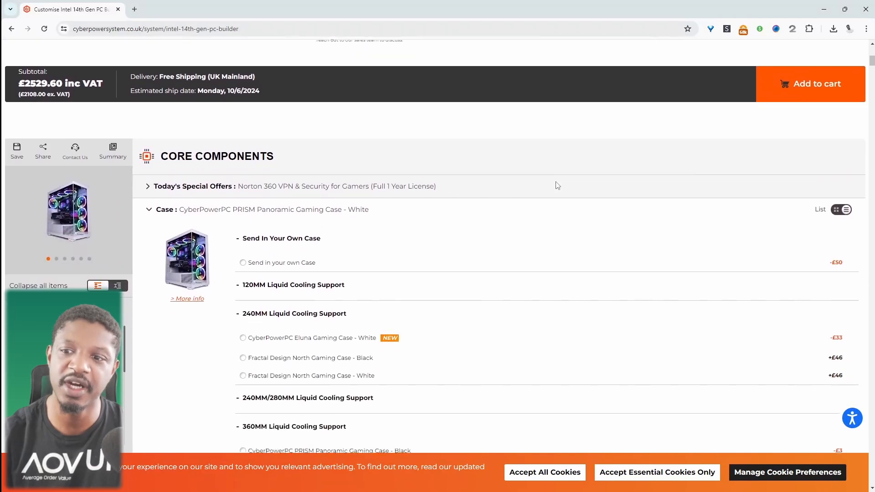
pyautogui.scroll(-8, 641, 263)
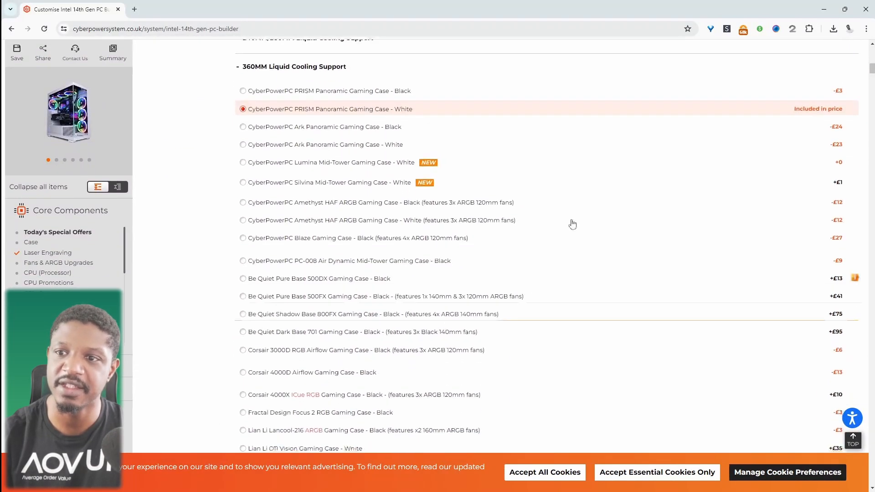
pyautogui.scroll(-6, 474, 347)
pyautogui.scroll(20, 475, 348)
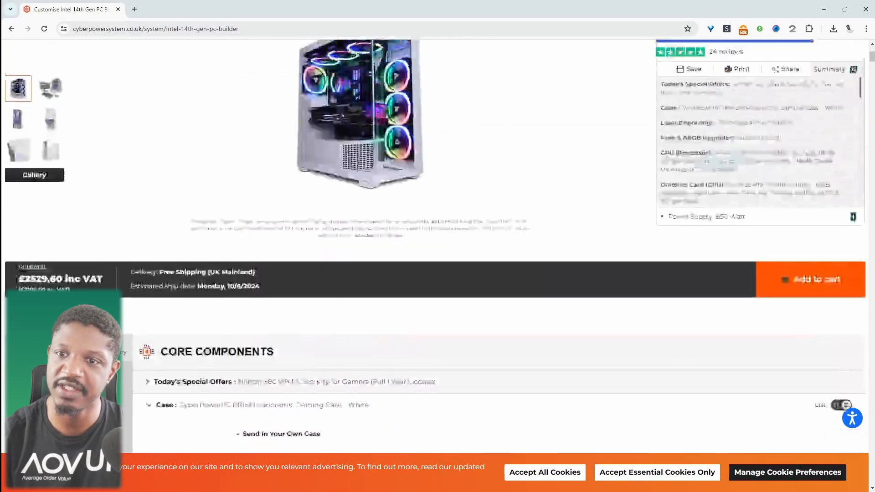
# - Search for "builder" and choose INTEL 14TH GEN PC BUILDER (#892) as the product to embed in the option set
pyautogui.scroll(-2, 419, 328)
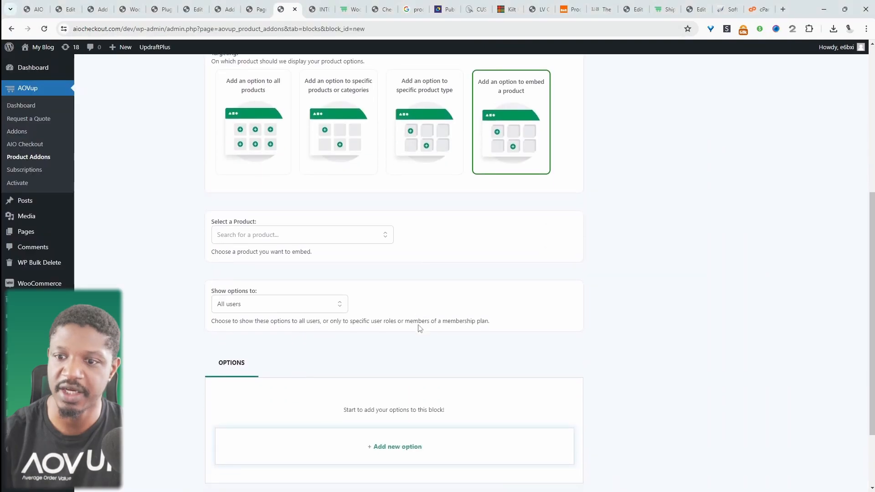
pyautogui.click(257, 233)
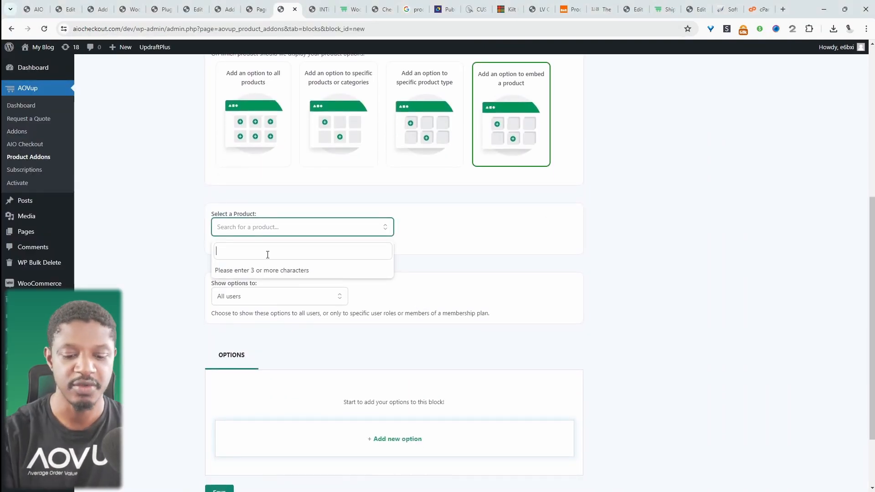
pyautogui.write('builder')
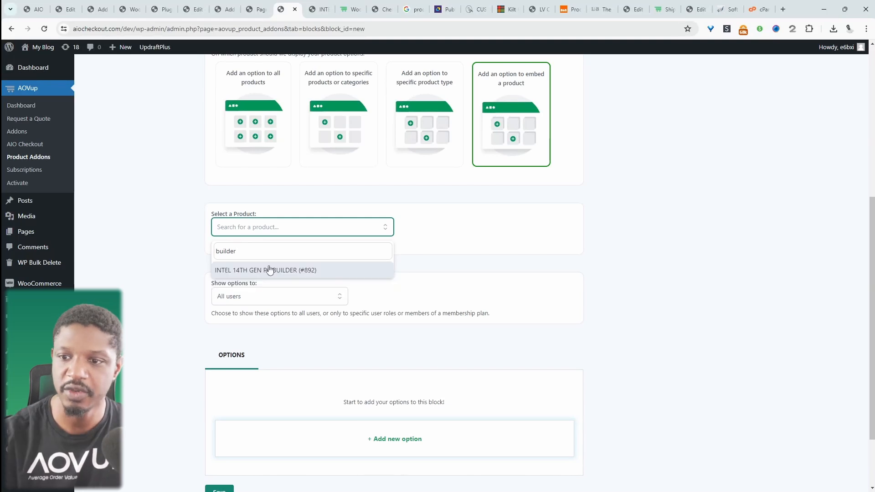
pyautogui.click(269, 268)
pyautogui.click(666, 240)
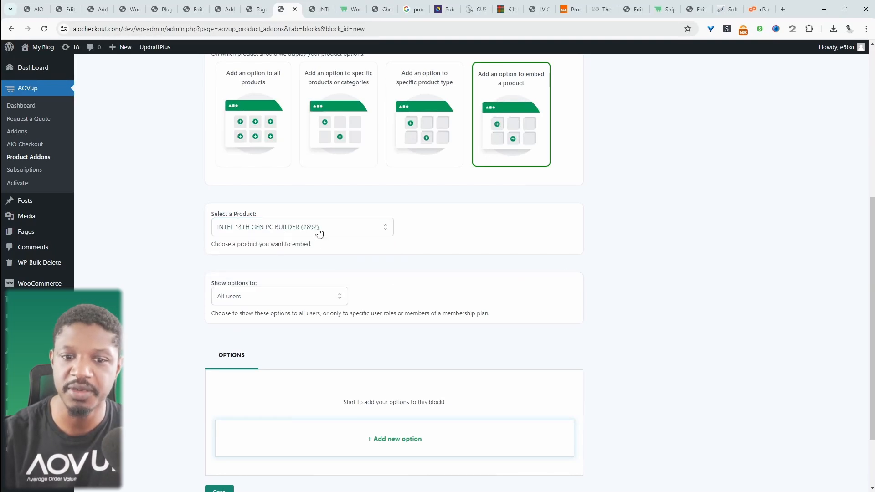
# - Add a radio option titled "Send In Your Own Case" and label its radio button "YeS"
pyautogui.scroll(-1, 393, 401)
pyautogui.click(392, 383)
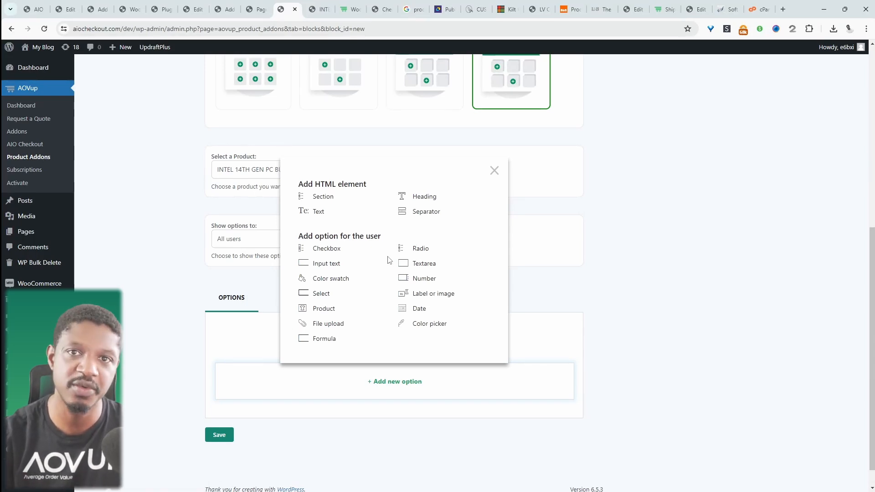
pyautogui.click(415, 254)
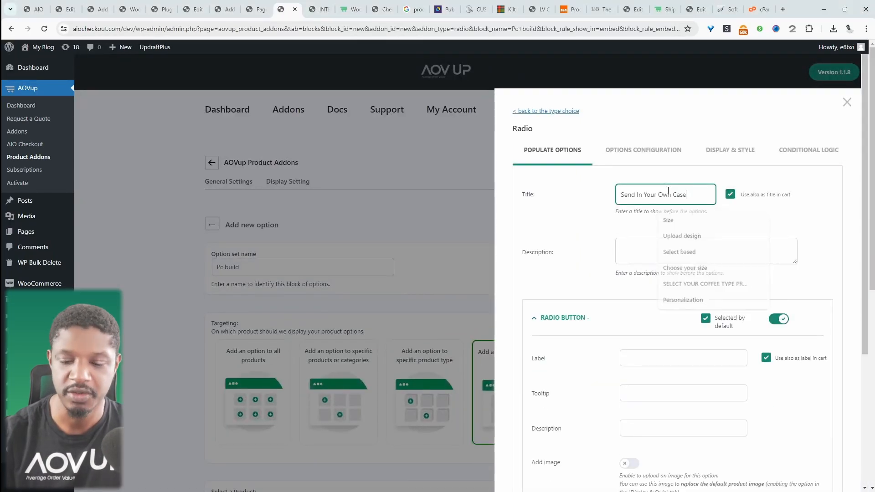
pyautogui.click(637, 359)
pyautogui.write('YeS')
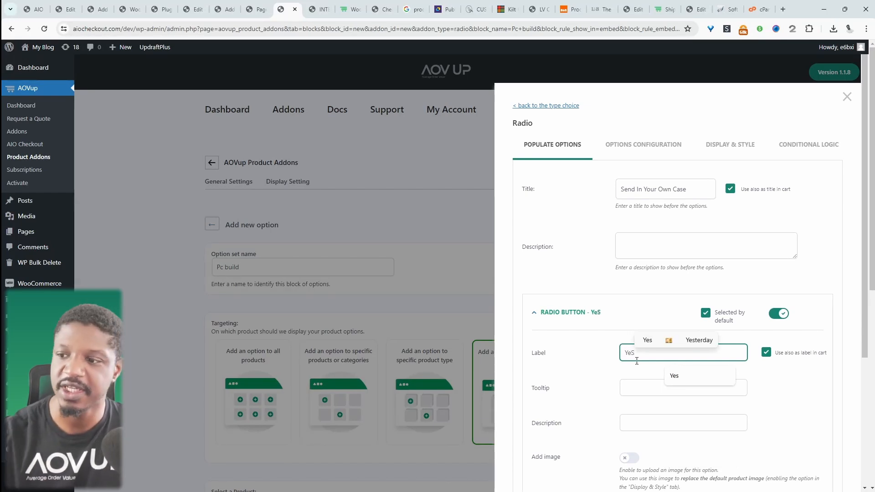
# - Set the YeS radio button to a product price increase with a regular fixed cost of 50, and save the option
pyautogui.scroll(-3, 718, 390)
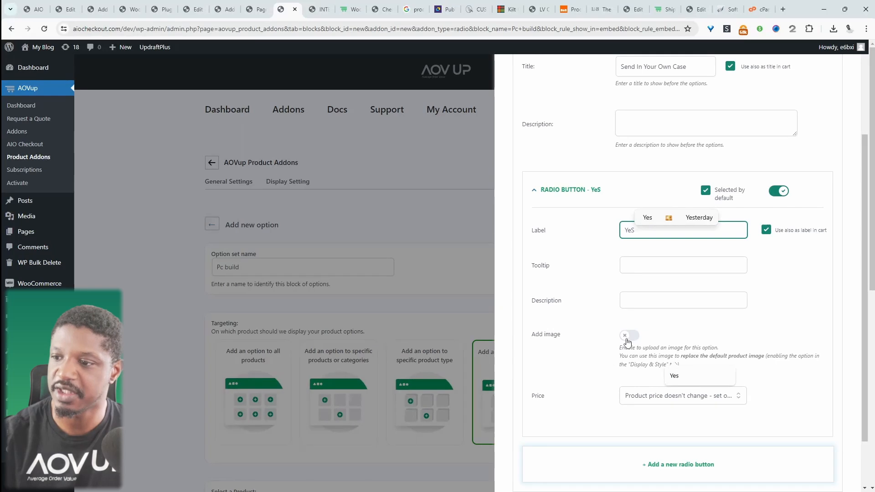
pyautogui.click(669, 398)
pyautogui.click(693, 445)
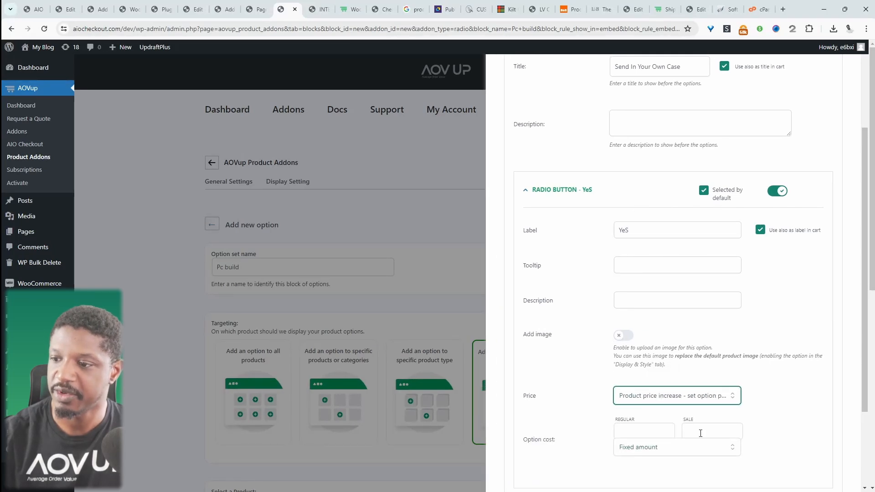
pyautogui.scroll(-2, 699, 435)
pyautogui.click(652, 360)
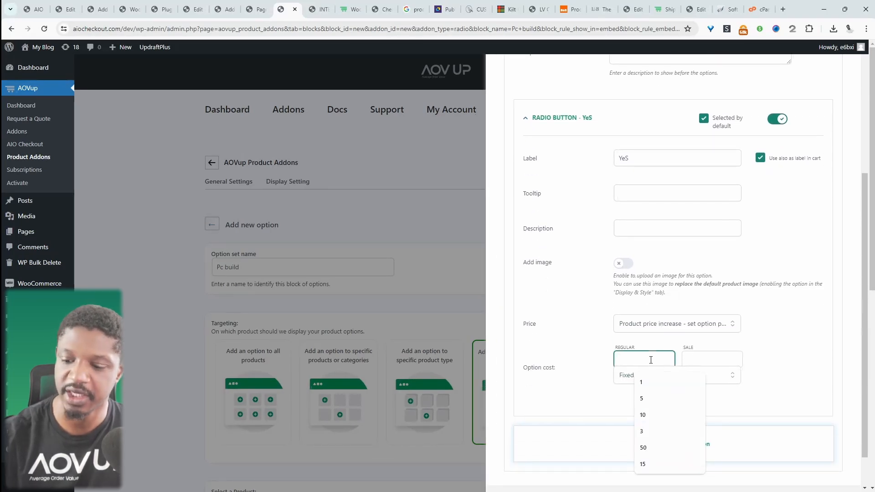
pyautogui.write('50')
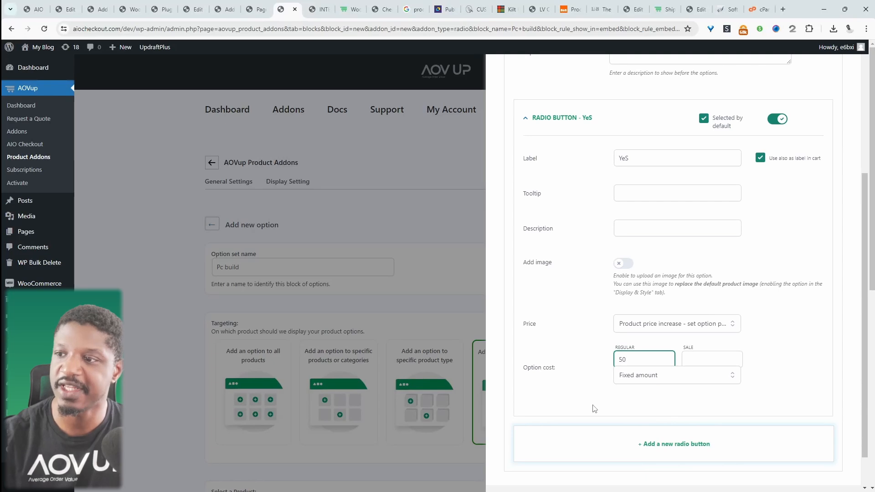
pyautogui.scroll(-5, 738, 302)
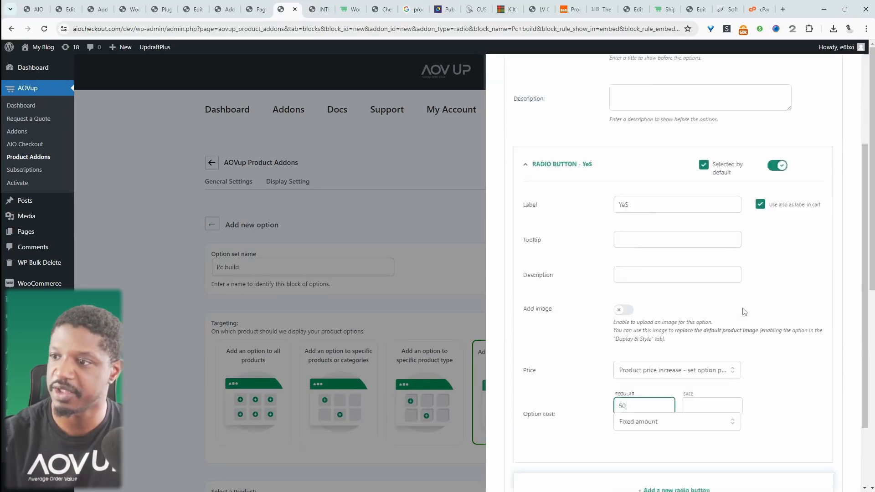
pyautogui.click(818, 473)
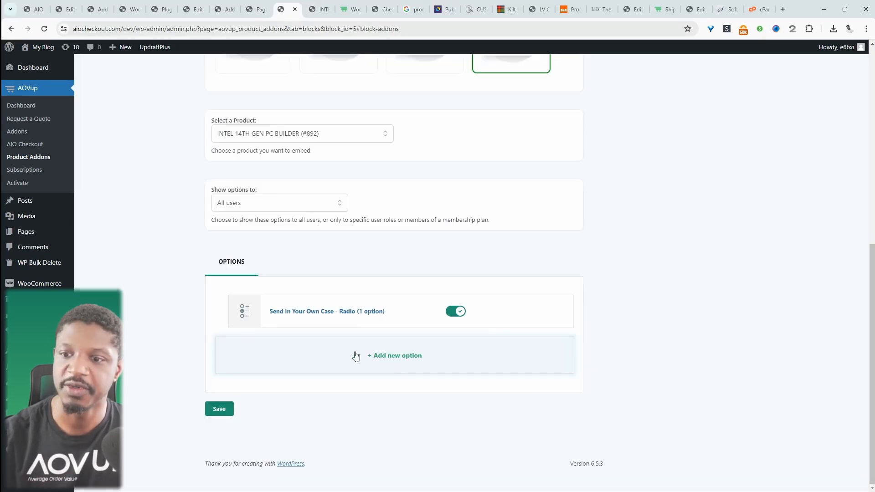
# - Add an HTML section titled "Motherboard" to the Pc build option set and save it
pyautogui.click(357, 356)
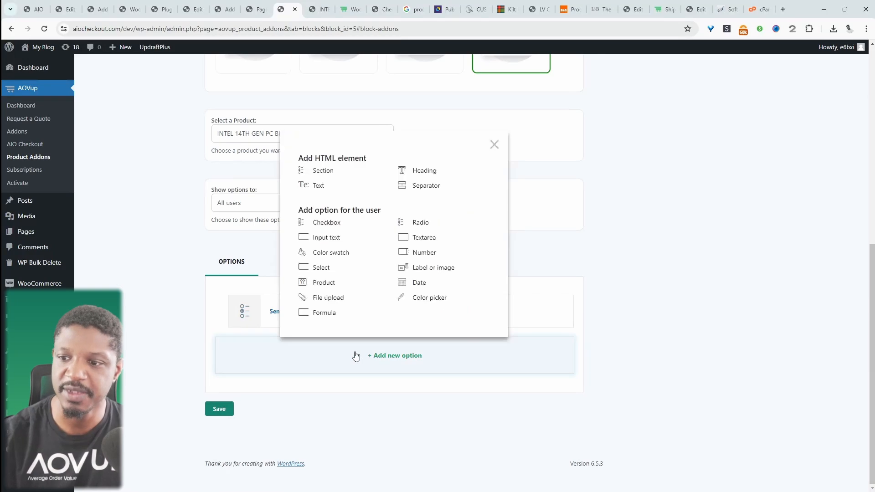
pyautogui.click(318, 173)
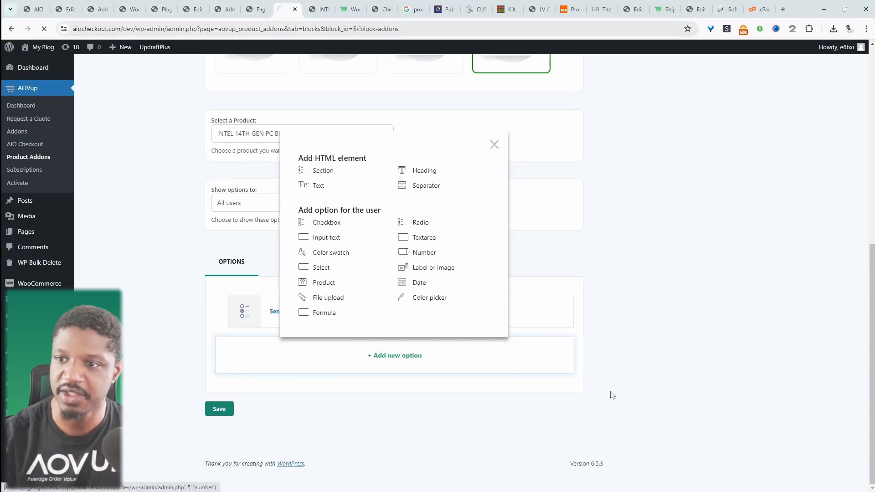
pyautogui.click(649, 165)
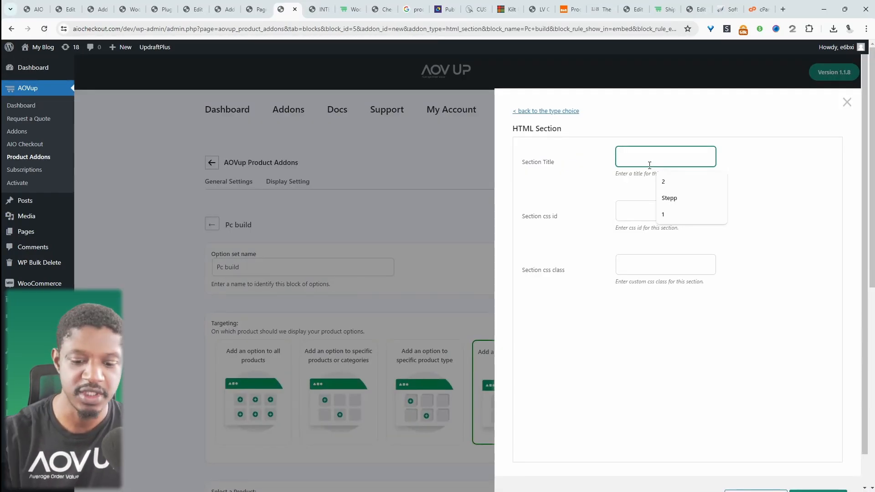
pyautogui.write('Motherboard')
pyautogui.scroll(-1, 821, 471)
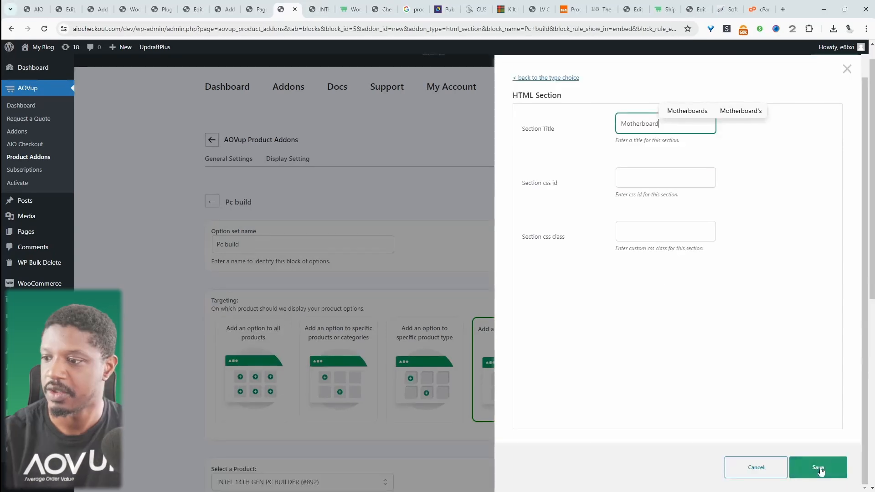
pyautogui.click(819, 471)
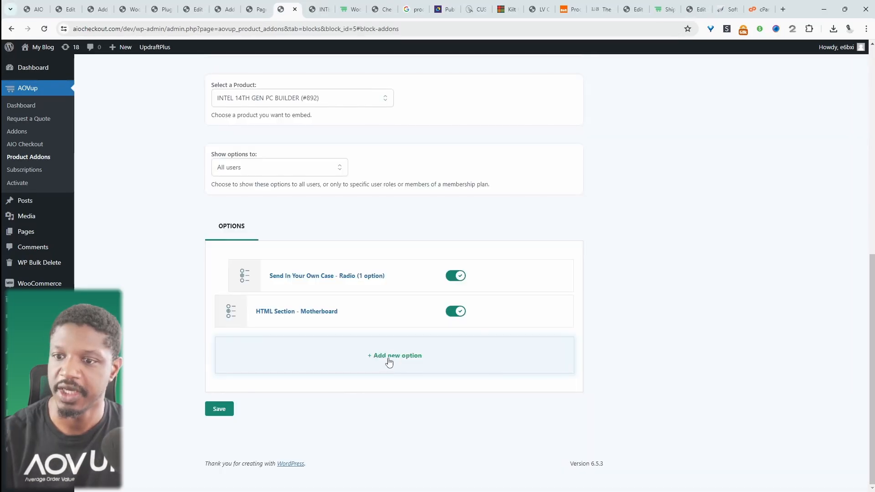
# - Add an HTML section titled "CPU" to the Pc build option set and save it
pyautogui.click(388, 356)
pyautogui.click(314, 177)
pyautogui.click(634, 156)
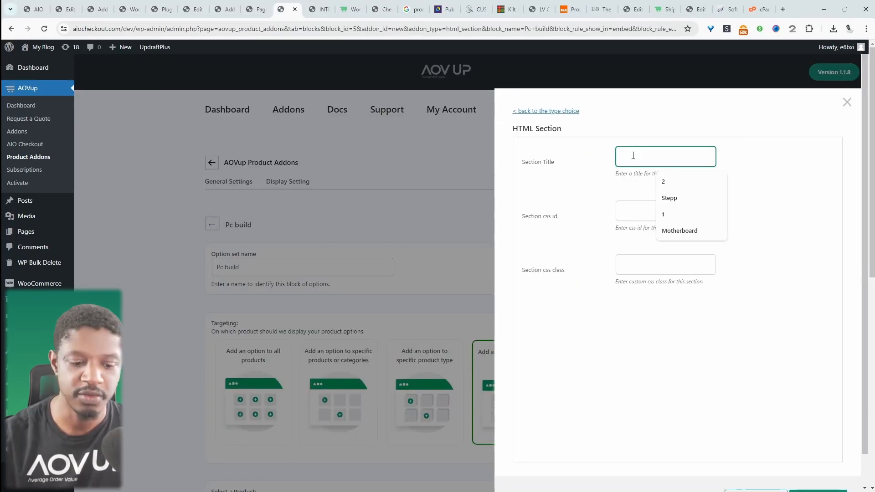
pyautogui.write('CP')
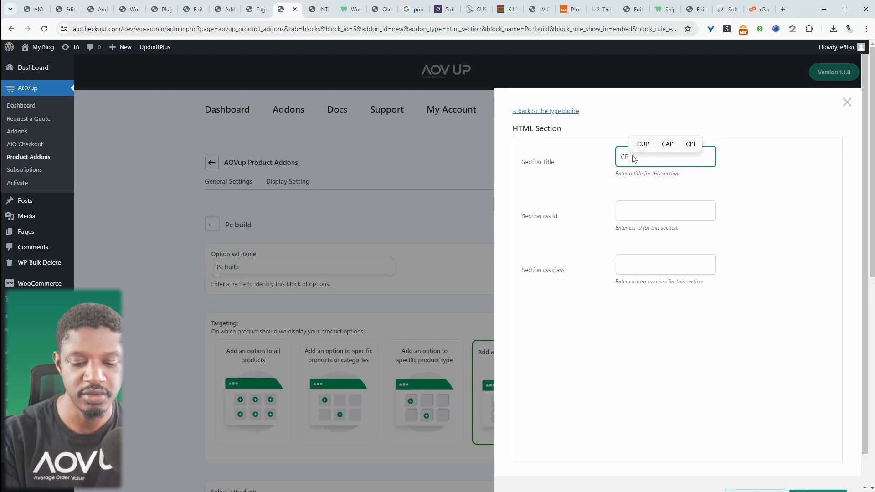
pyautogui.write('U')
pyautogui.click(820, 475)
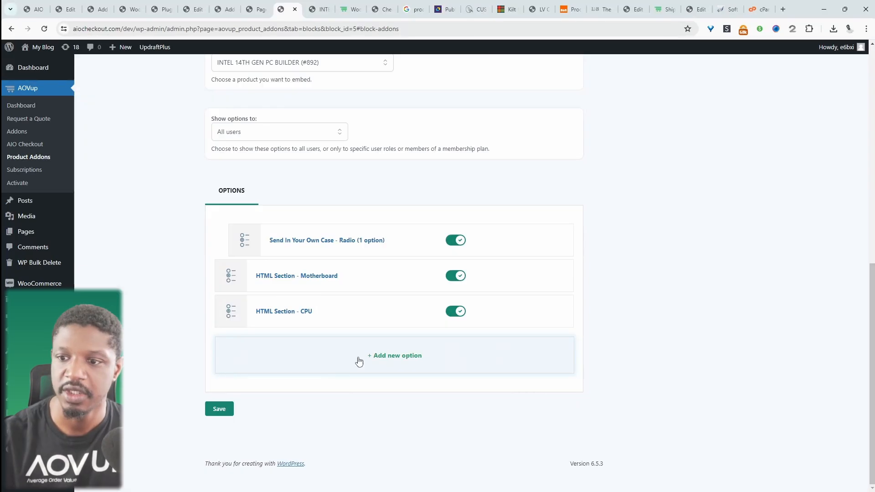
# - Add and save an HTML section titled "Fans", and move the Send In Your Own Case radio option beneath it
pyautogui.click(362, 356)
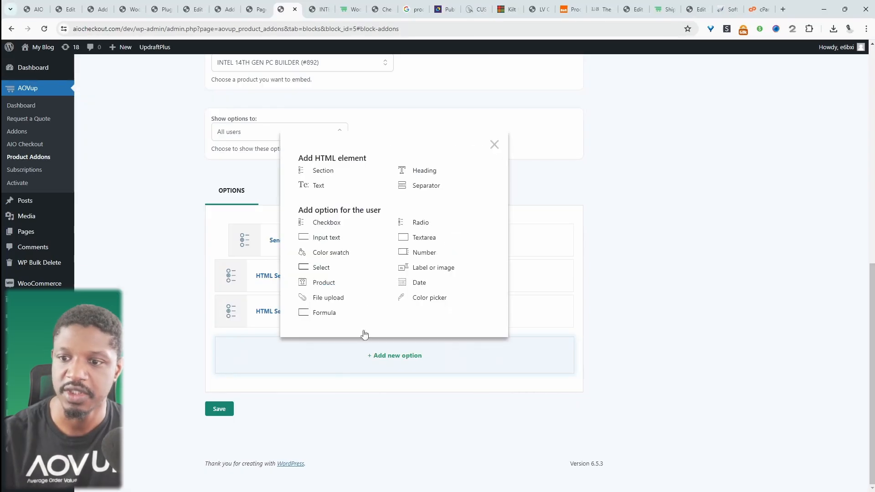
pyautogui.click(343, 178)
pyautogui.click(645, 159)
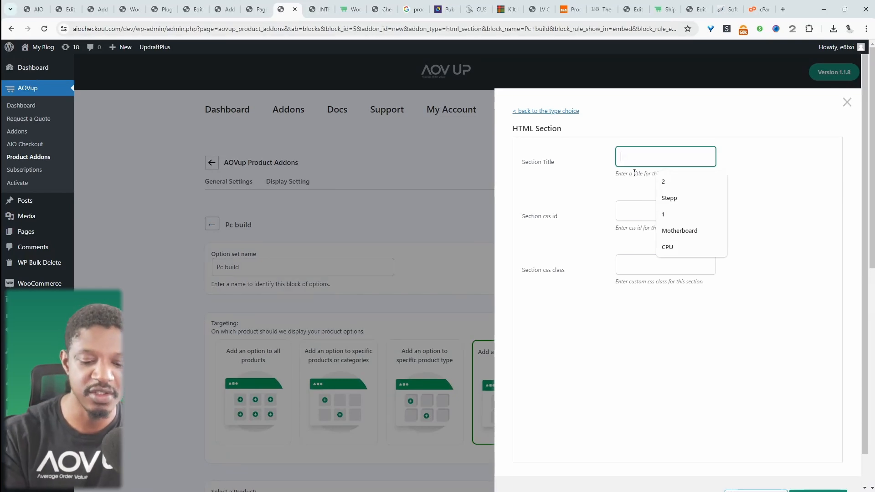
pyautogui.write('Fa')
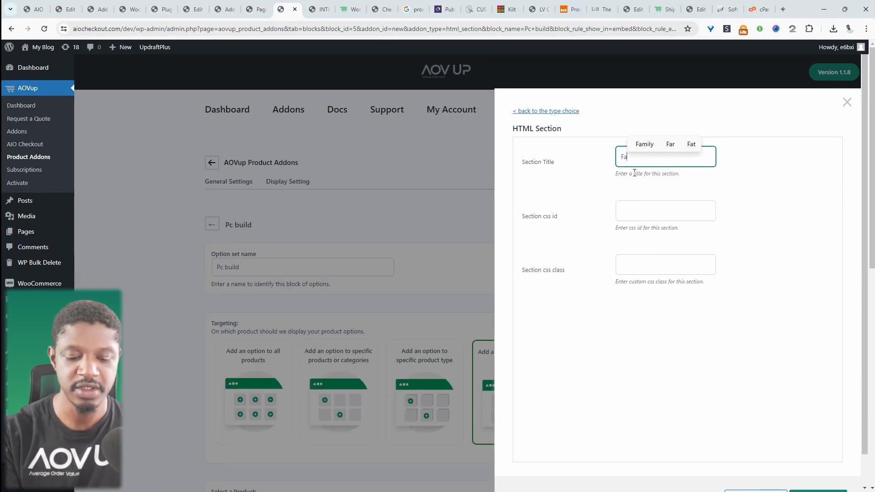
pyautogui.write('ns')
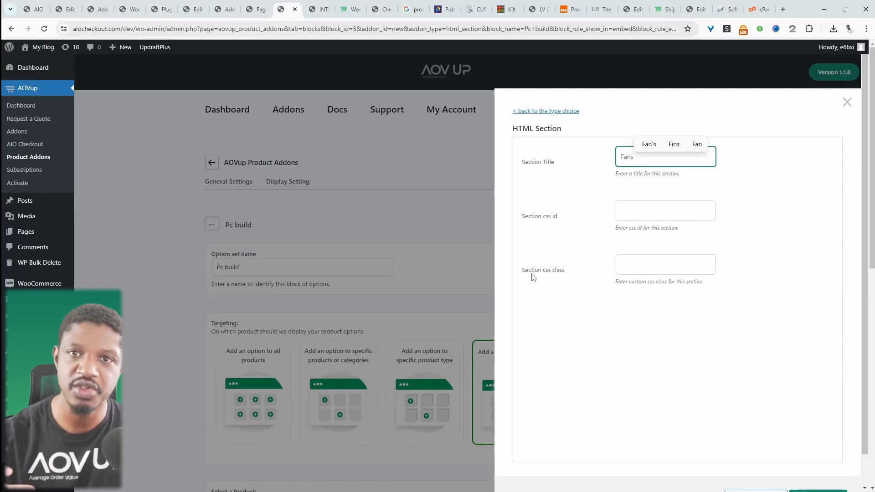
pyautogui.scroll(-1, 691, 387)
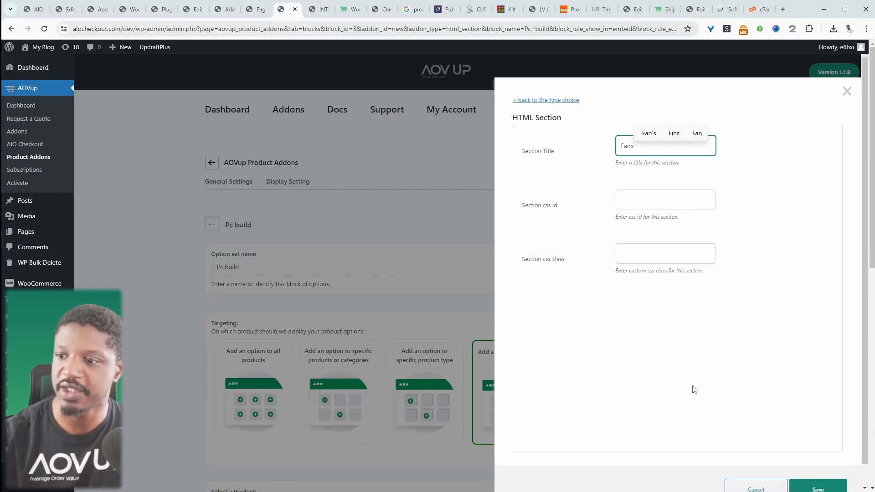
pyautogui.click(818, 467)
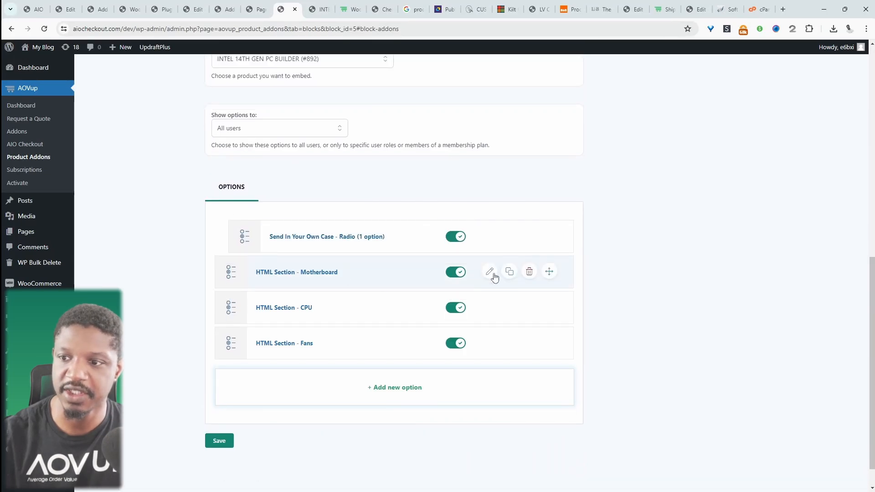
pyautogui.moveTo(550, 278); pyautogui.dragTo(550, 276)
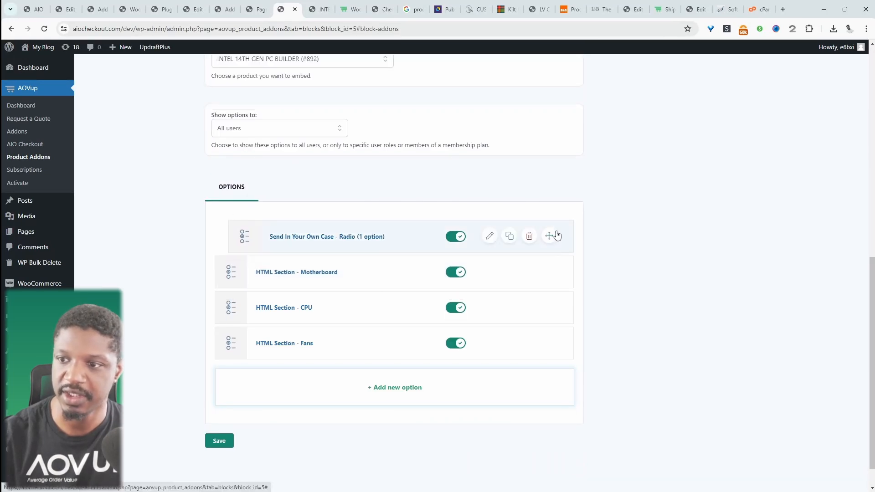
pyautogui.moveTo(552, 237); pyautogui.dragTo(537, 356)
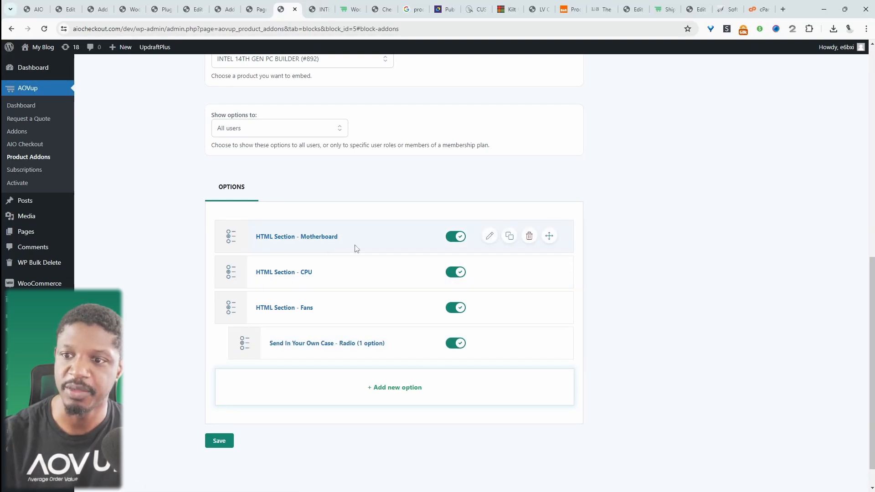
# - Add a product option titled "Motherboard" and choose MSI PRO Z790-S WIFI as its first product
pyautogui.click(382, 391)
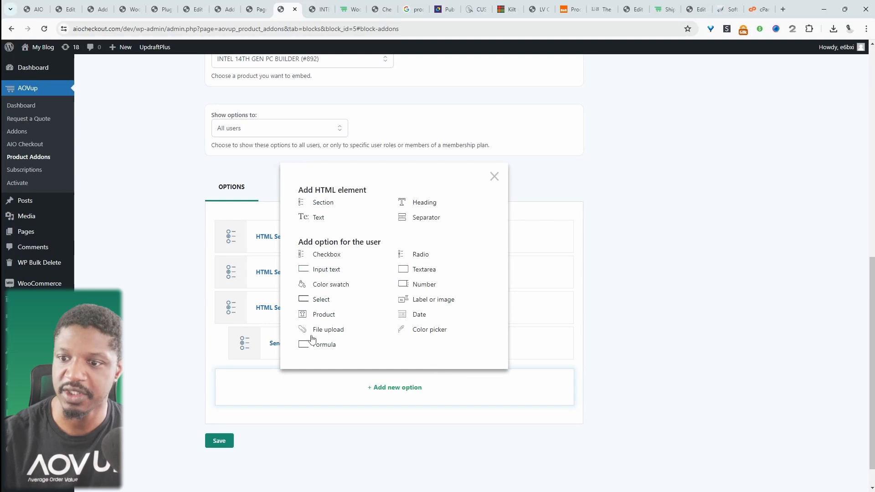
pyautogui.click(324, 314)
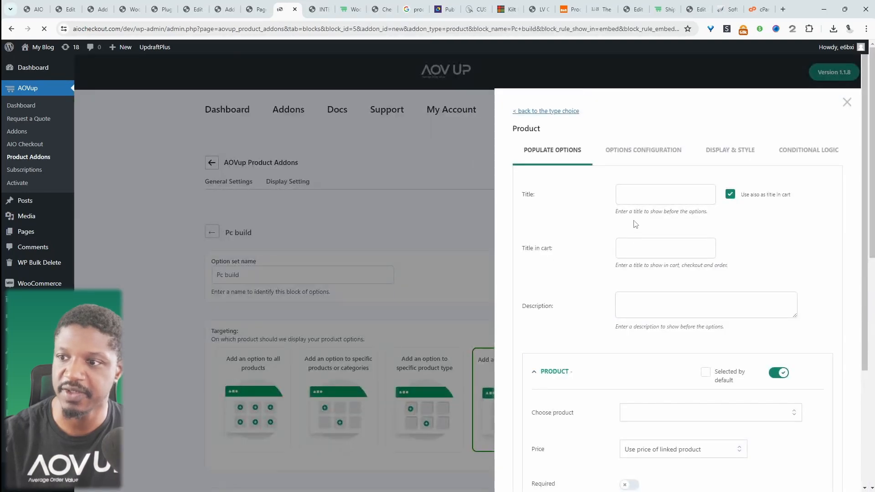
pyautogui.click(641, 196)
pyautogui.write('Mothe')
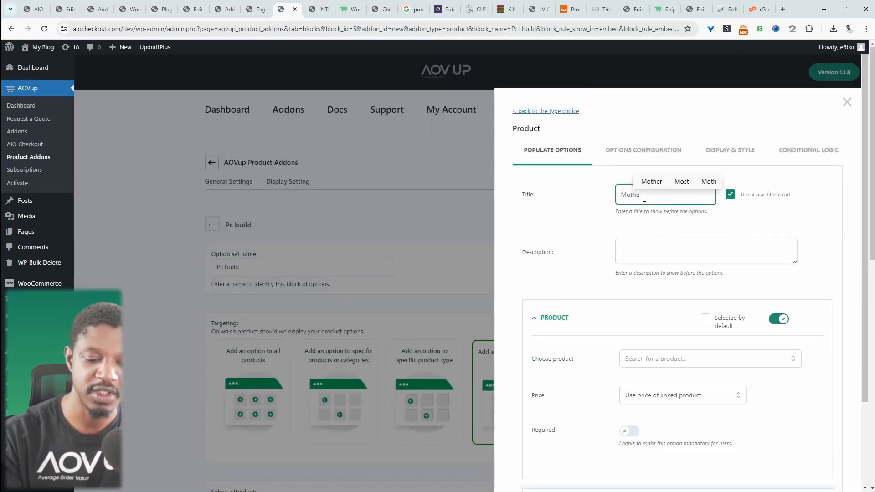
pyautogui.write('r')
pyautogui.click(644, 265)
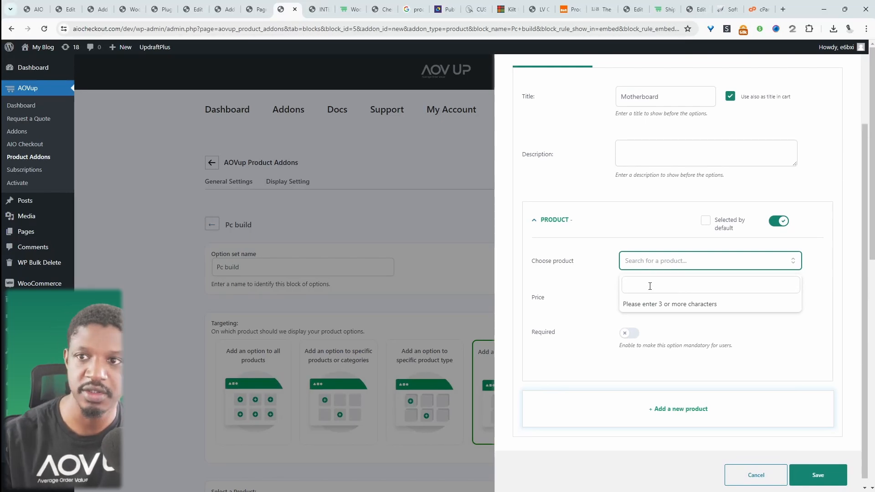
pyautogui.write('msi')
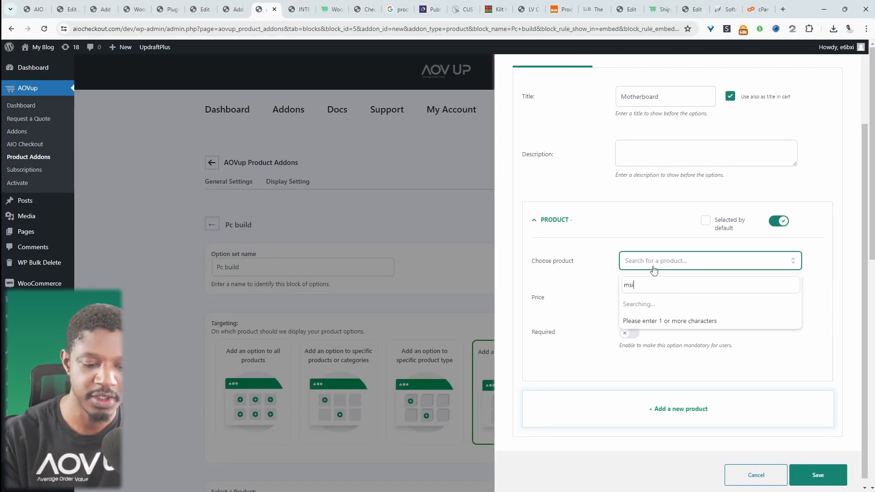
pyautogui.press('Return')
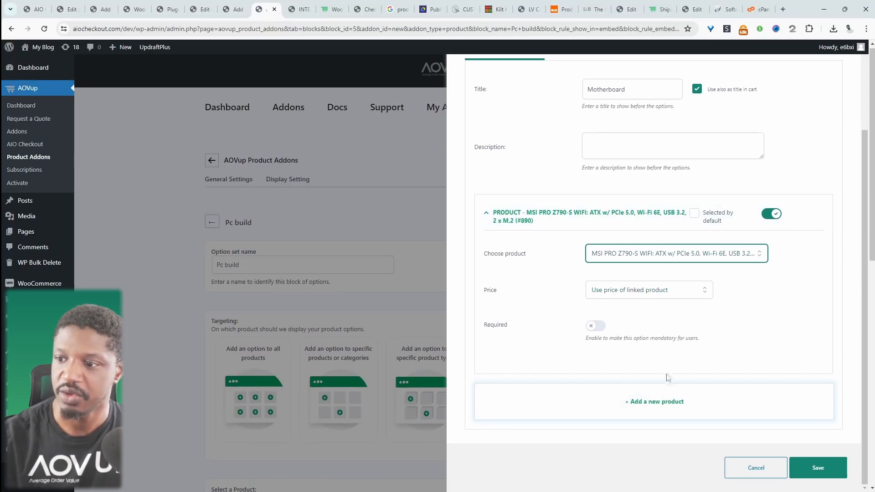
# - Add MSI MEG Z790 GODLIKE MAX as a second motherboard product and set its price to "Product price doesn't change - set option as free"
pyautogui.click(656, 407)
pyautogui.scroll(-3, 630, 410)
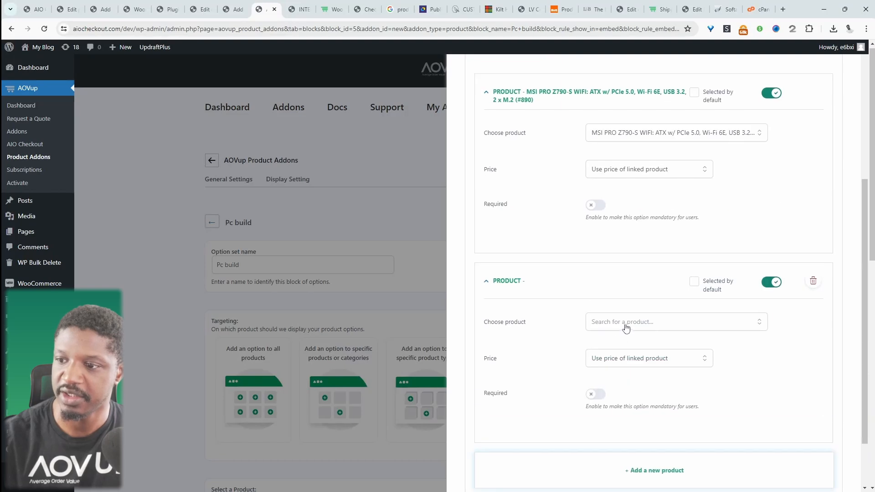
pyautogui.click(627, 323)
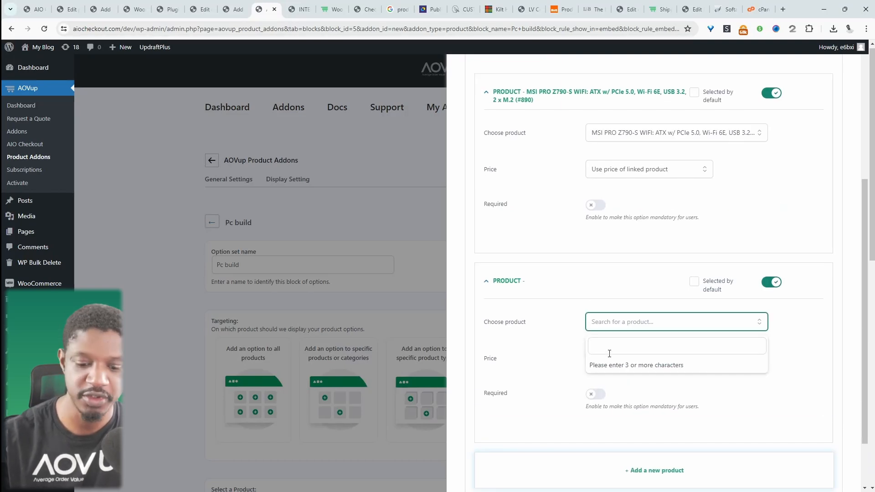
pyautogui.write('msi')
pyautogui.click(632, 393)
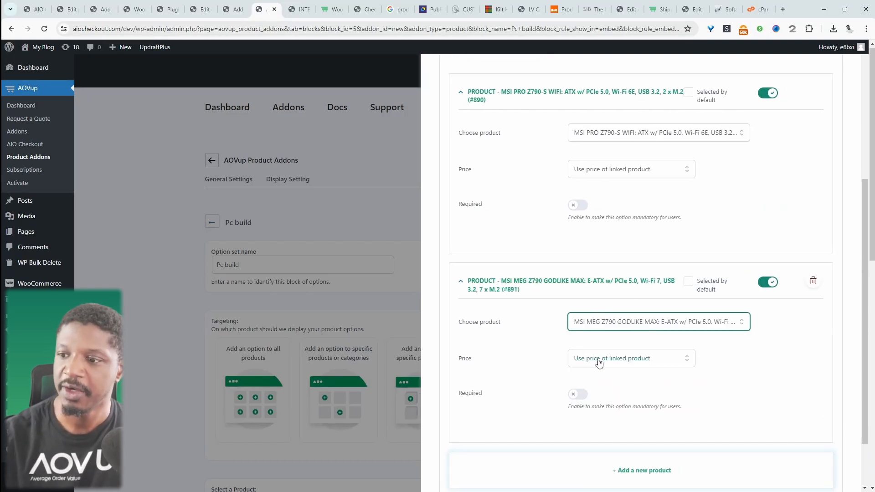
pyautogui.click(617, 367)
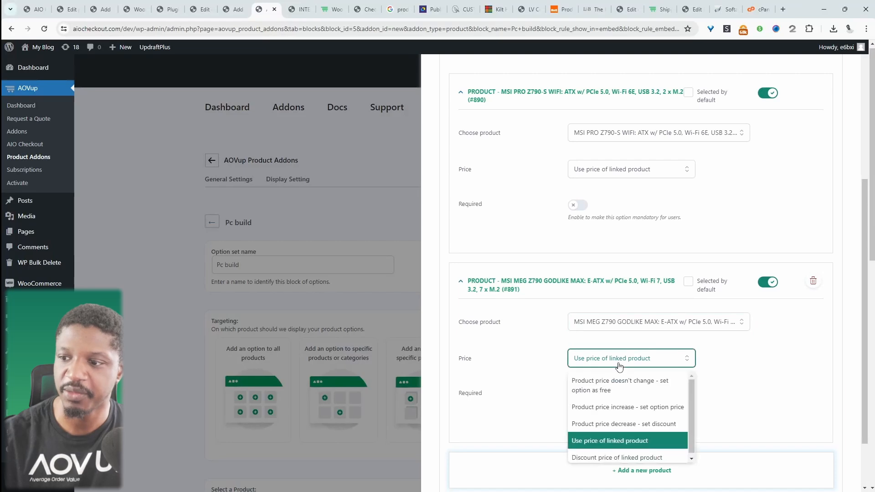
pyautogui.click(630, 385)
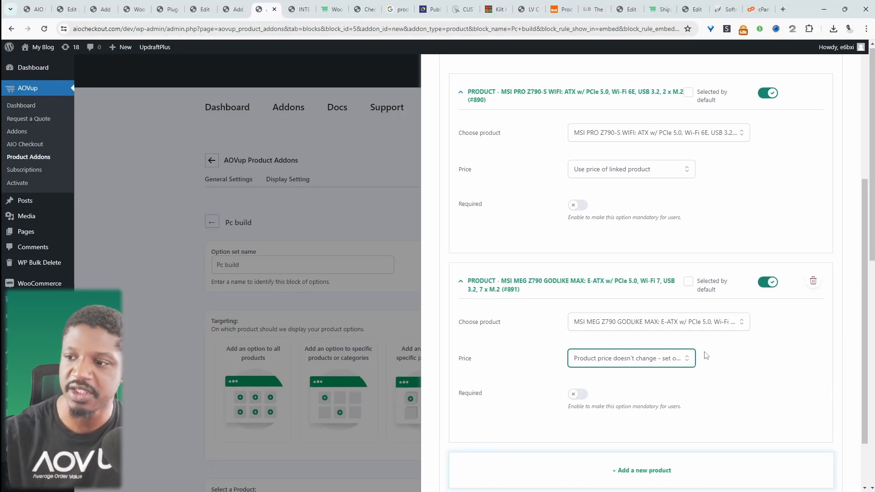
# - Save the Motherboard product option and move it directly beneath the Motherboard HTML section
pyautogui.scroll(-1, 706, 356)
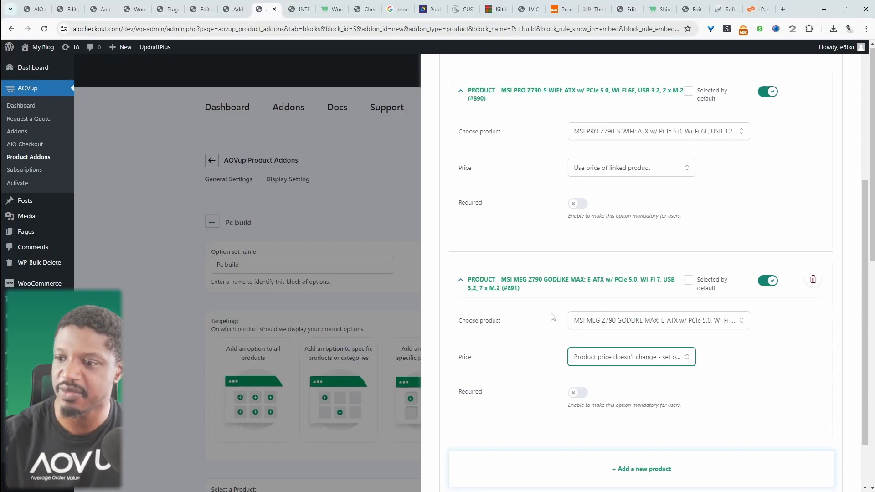
pyautogui.scroll(-3, 554, 328)
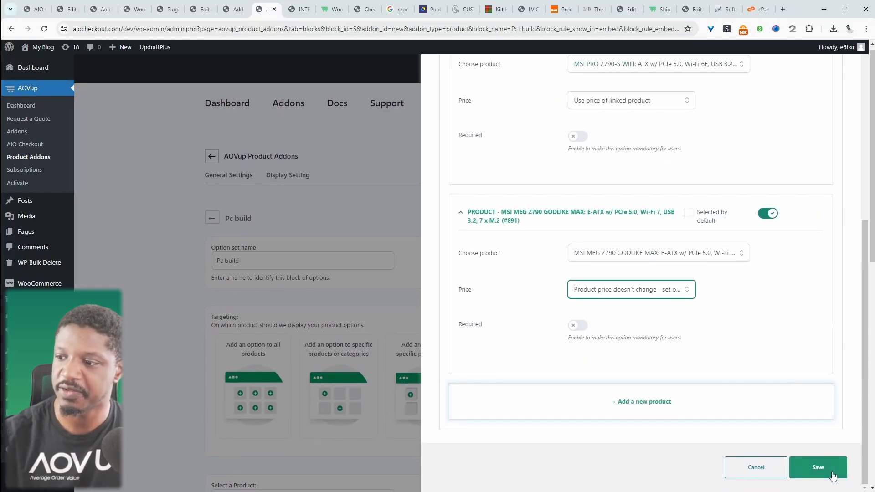
pyautogui.click(818, 474)
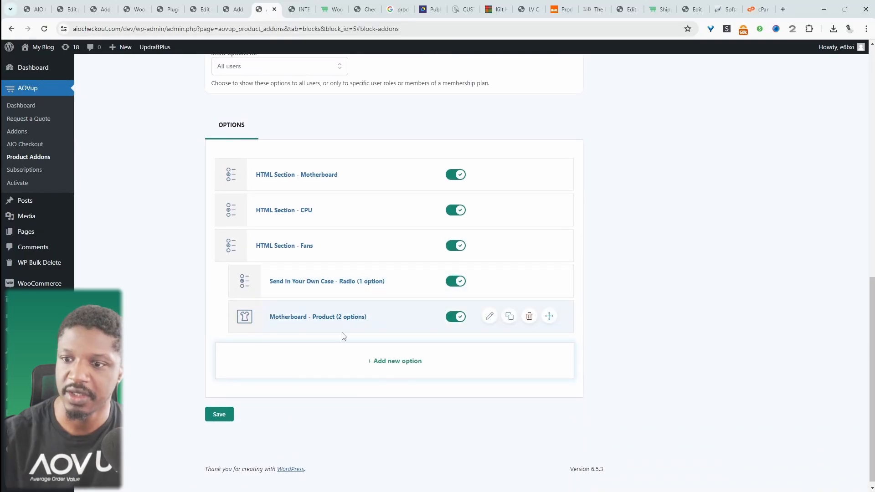
pyautogui.moveTo(549, 316); pyautogui.dragTo(547, 228)
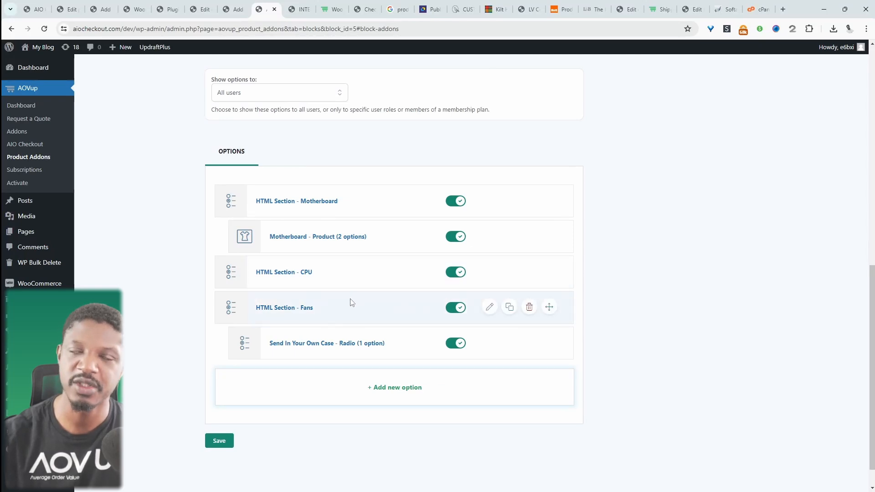
# - Add a product option for the CPU and set its Intel Core i9-14900KS product to a price decrease with a fixed discount of 200
pyautogui.click(364, 397)
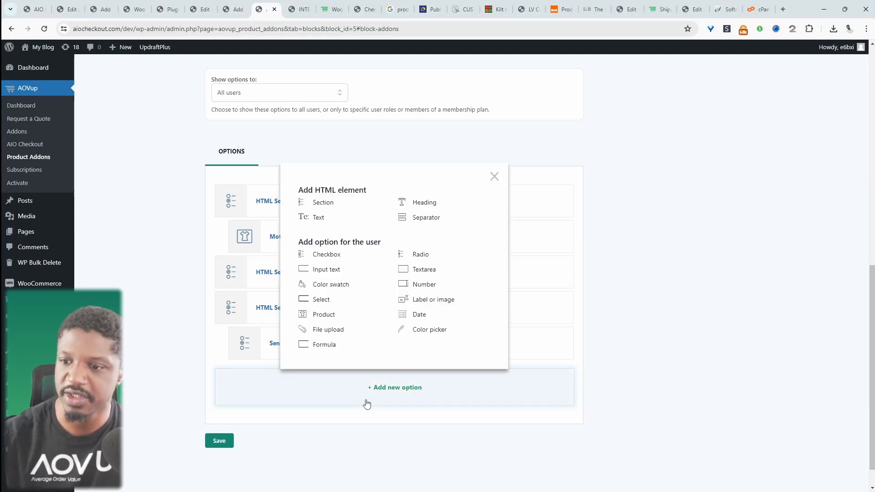
pyautogui.click(327, 323)
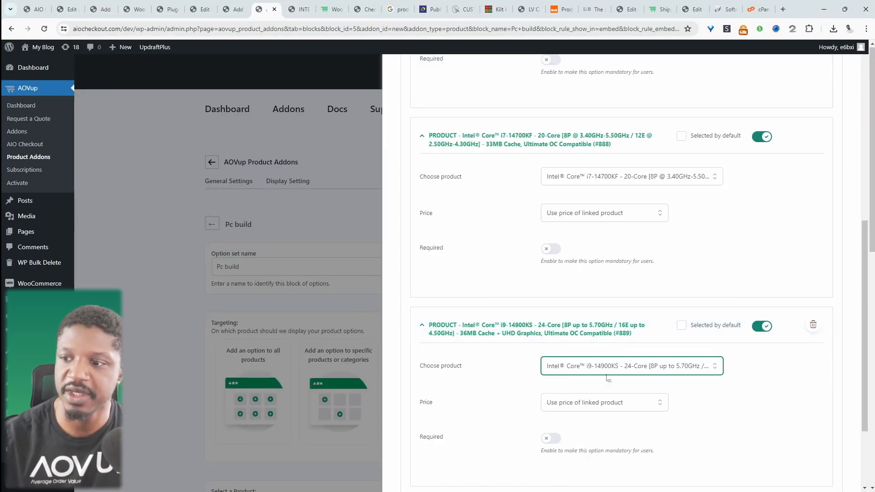
pyautogui.scroll(-2, 581, 363)
pyautogui.click(588, 337)
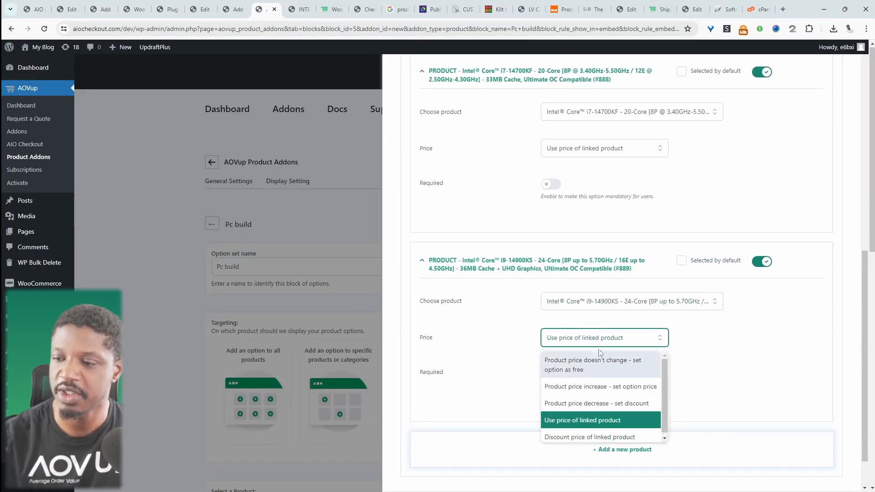
pyautogui.click(616, 404)
pyautogui.click(586, 375)
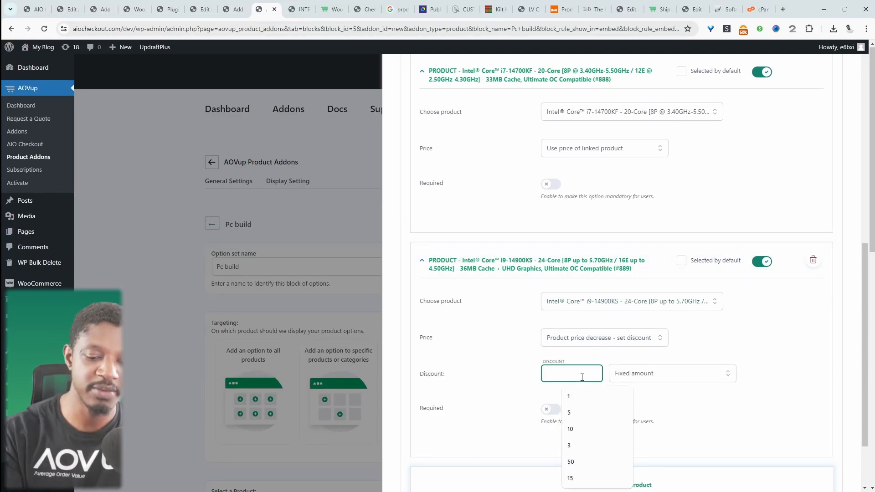
pyautogui.write('200')
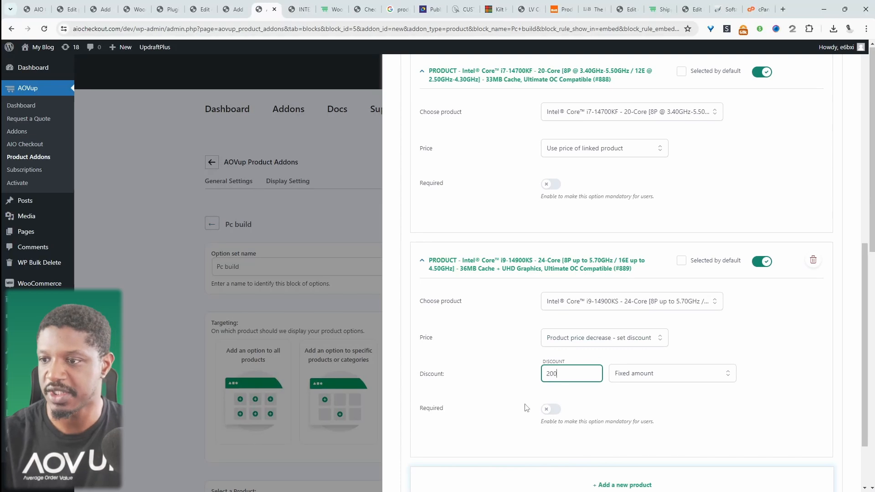
# - Set the Intel Core i7-14700KF product's price to "Product price doesn't change - set option as free"
pyautogui.scroll(5, 538, 388)
pyautogui.click(592, 357)
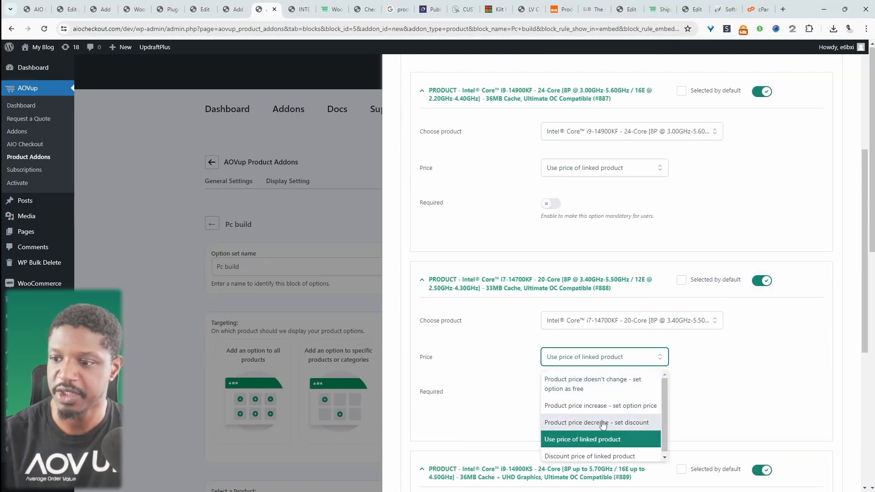
pyautogui.click(625, 389)
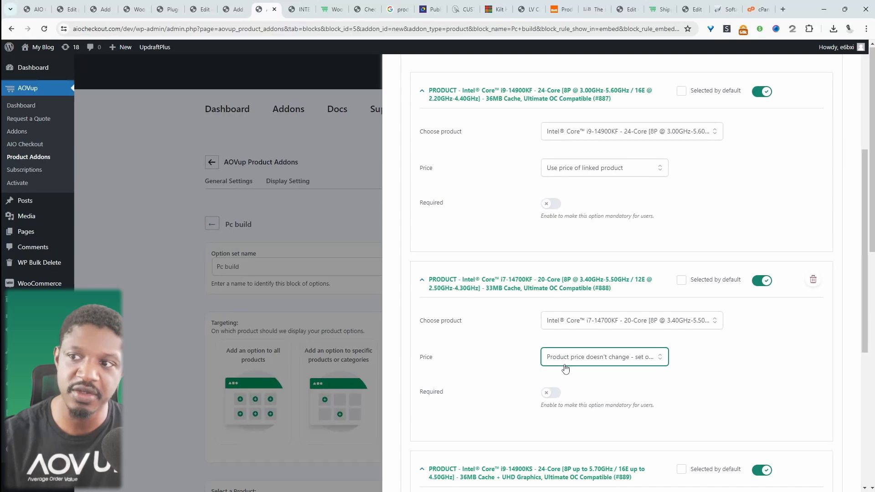
# - Save the CPU product option and move it directly beneath the CPU HTML section
pyautogui.scroll(1, 597, 196)
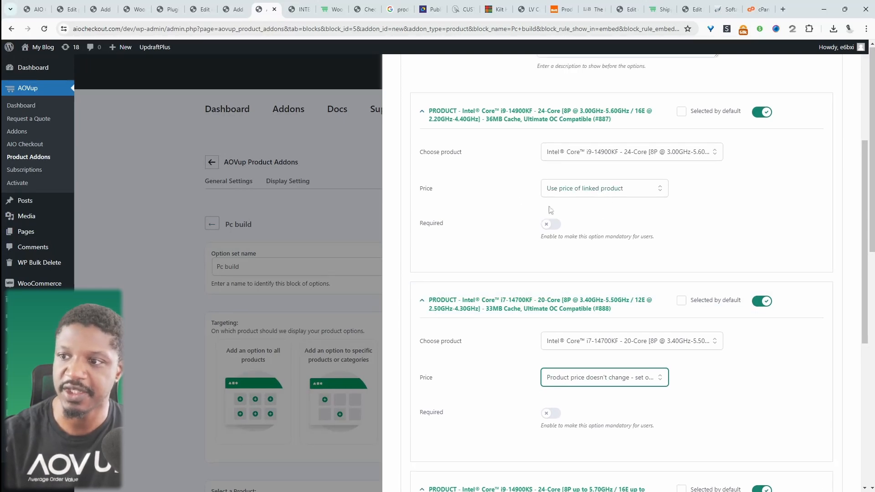
pyautogui.scroll(-7, 589, 218)
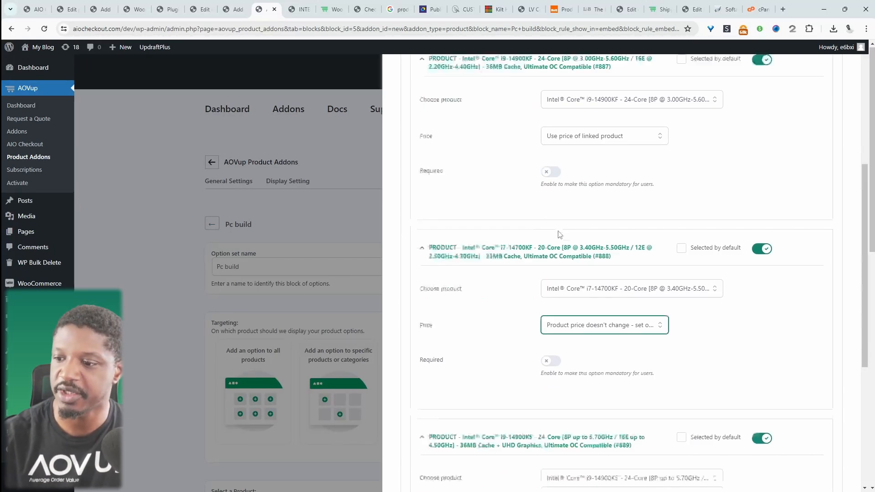
pyautogui.click(822, 468)
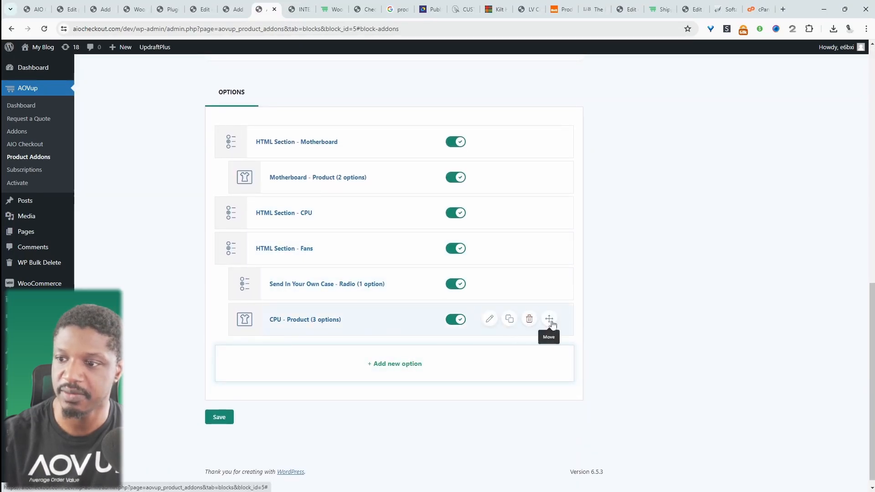
pyautogui.moveTo(550, 319); pyautogui.dragTo(549, 269)
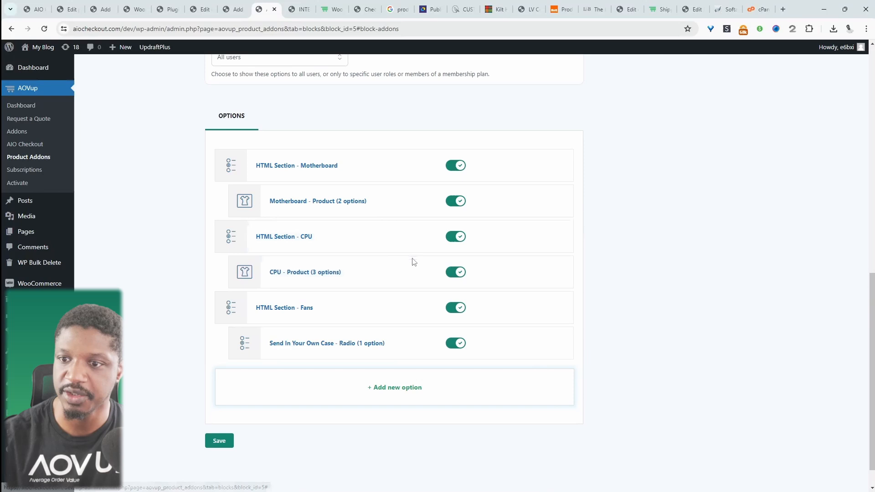
# - Add a product option titled Fans with three linked fan products and move it directly beneath the Fans HTML section
pyautogui.click(451, 383)
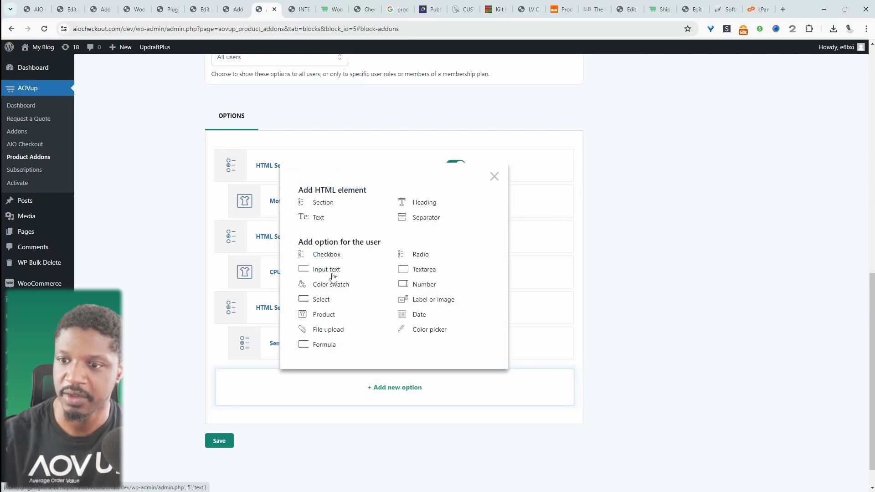
pyautogui.click(332, 319)
pyautogui.click(658, 191)
pyautogui.write('Fans')
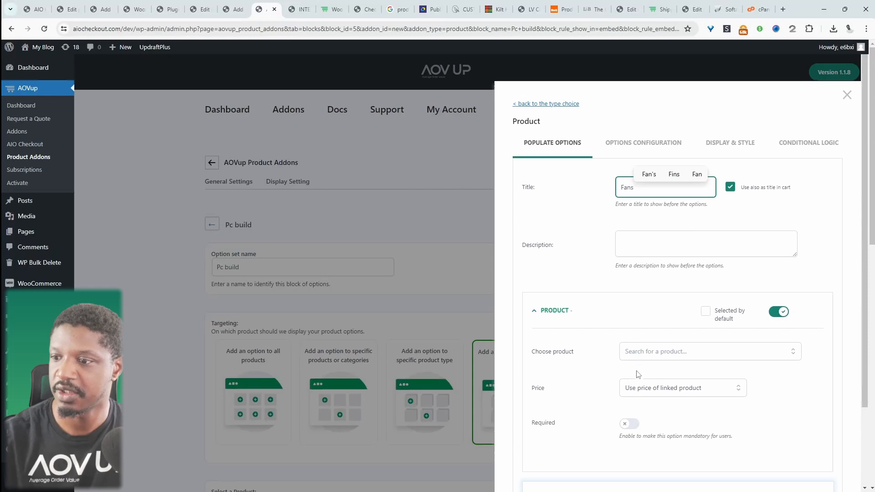
pyautogui.scroll(-2, 658, 195)
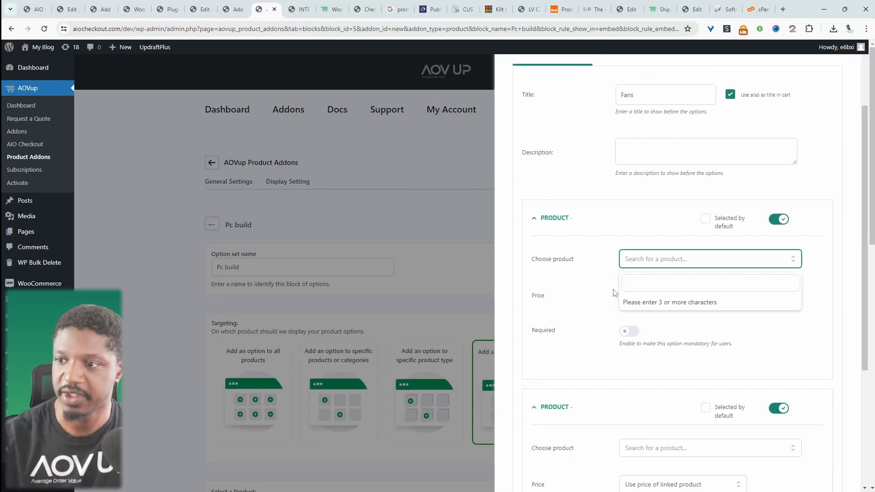
pyautogui.write('f')
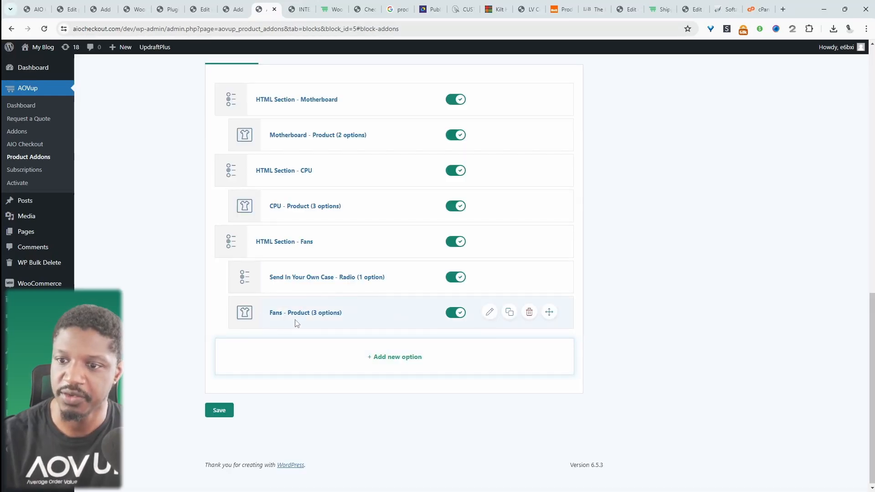
pyautogui.moveTo(550, 311)
pyautogui.mouseDown()
pyautogui.moveTo(551, 282)
pyautogui.moveTo(551, 299)
pyautogui.mouseUp()
# - Add an HTML section titled Case, place the Send In Your Own Case radio option beneath it, and save the option set
pyautogui.click(436, 389)
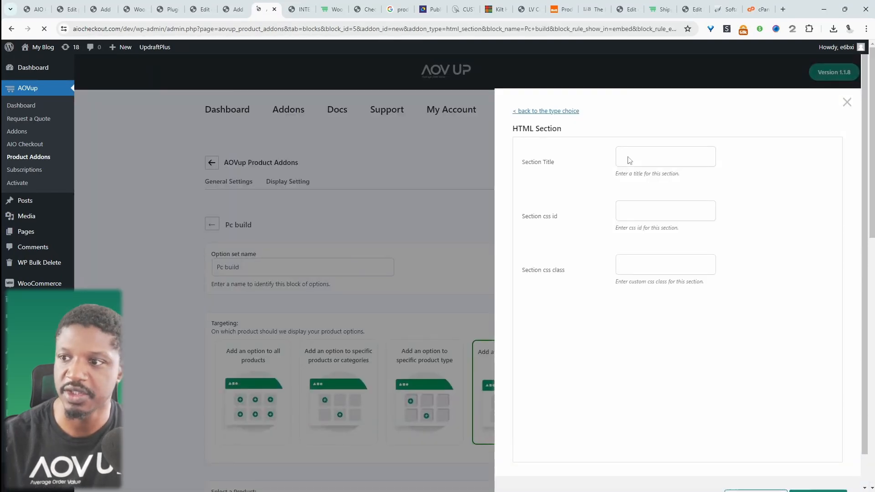
pyautogui.click(625, 156)
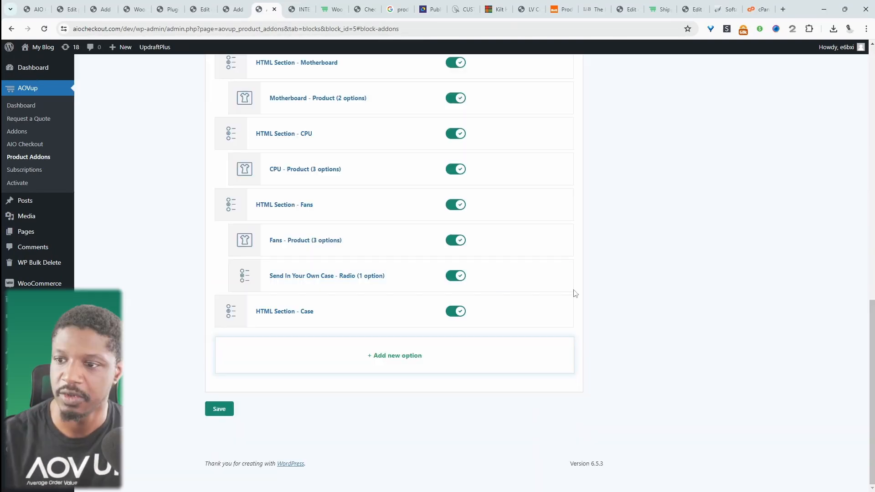
pyautogui.moveTo(551, 275); pyautogui.dragTo(552, 345)
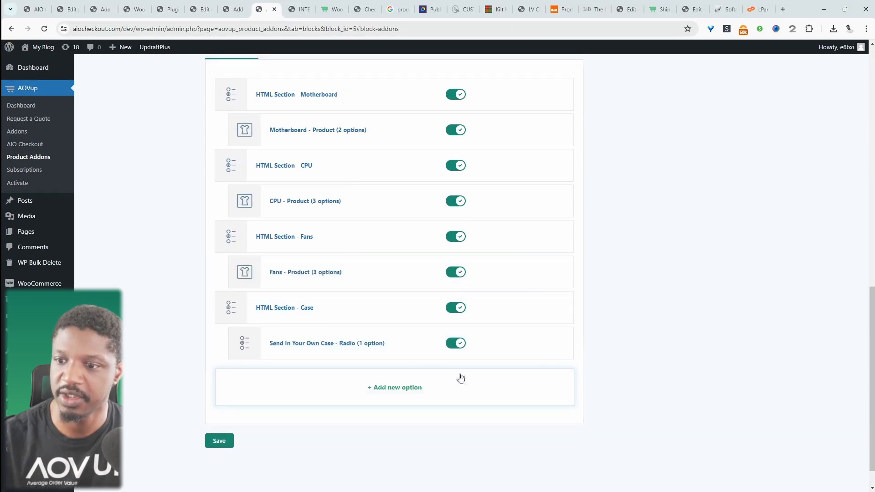
pyautogui.click(219, 441)
# - Preview the INTEL 14TH GEN PC BUILDER product page, selecting the MSI PRO Z790-S WIFI motherboard and the Intel Core i7-14700KF CPU
pyautogui.hotkey('ctrl', 'Tab')
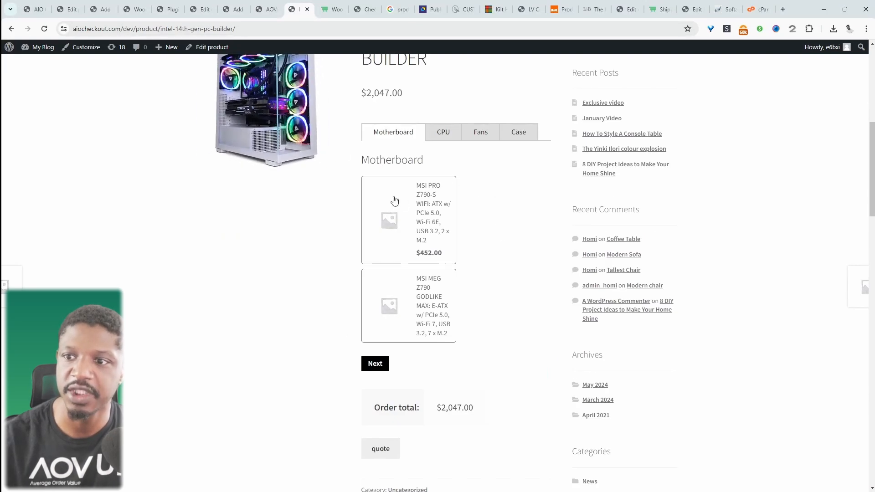
pyautogui.scroll(-1, 445, 235)
pyautogui.click(417, 211)
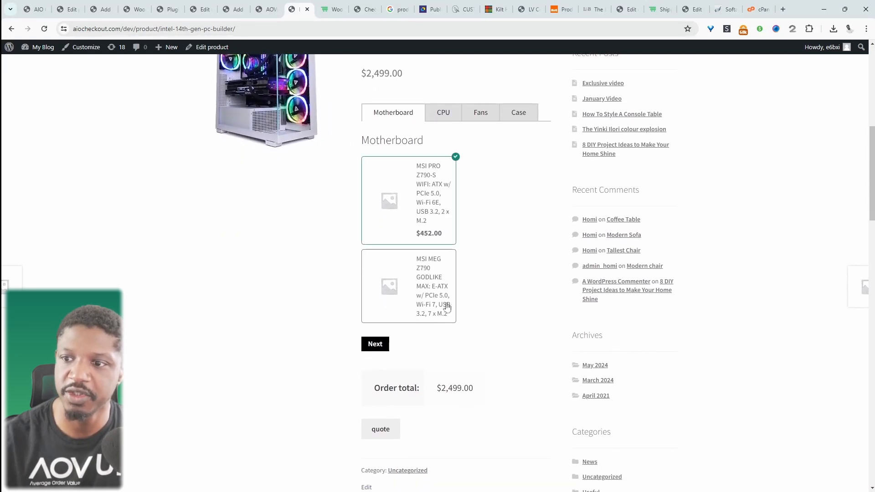
pyautogui.scroll(-4, 477, 295)
pyautogui.click(444, 228)
pyautogui.scroll(-2, 445, 246)
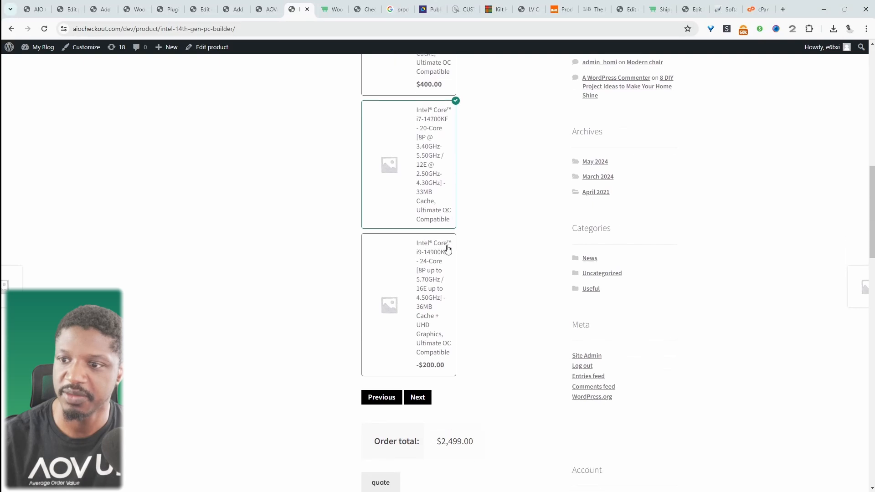
# - Continue the preview to Fans, choose the CyberPowerPC Hyperloop 120mm fan kit, and check the order total on the Case step
pyautogui.click(415, 359)
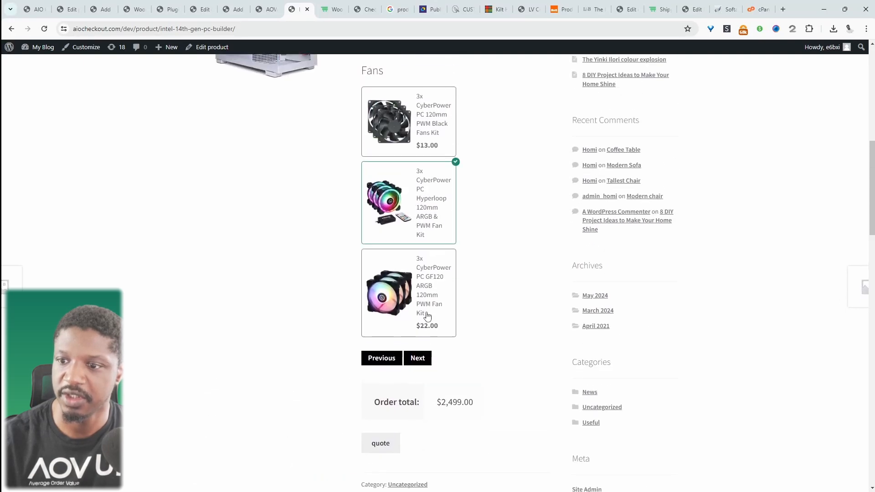
pyautogui.scroll(-1, 425, 332)
pyautogui.click(424, 322)
pyautogui.scroll(3, 433, 283)
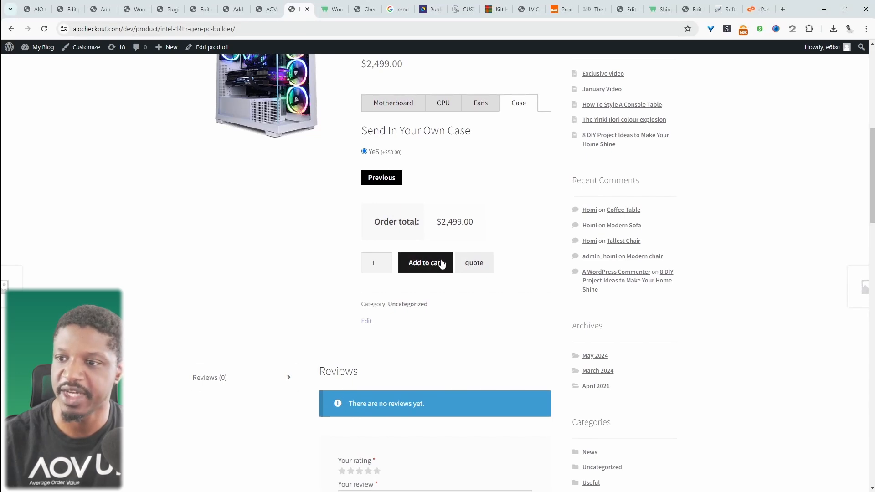
pyautogui.moveTo(469, 228); pyautogui.dragTo(427, 227)
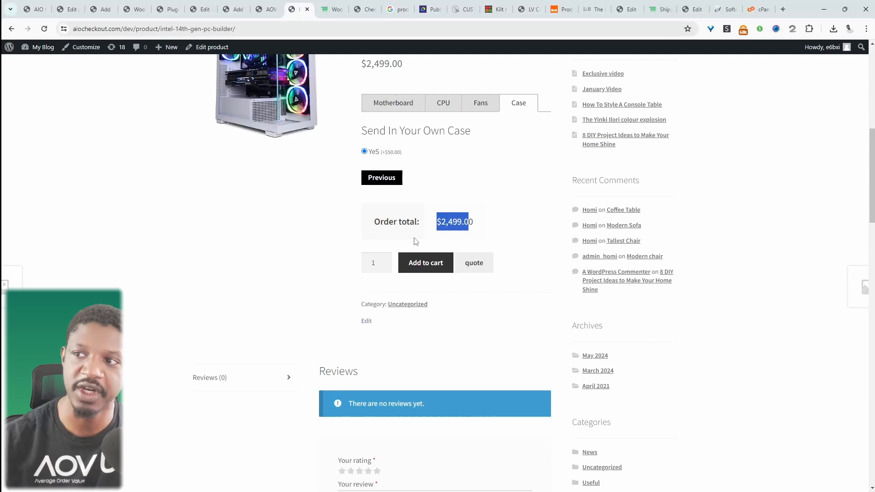
# - In the Product Addons general settings, set the total price box to "Show product price and total options" and save
pyautogui.click(270, 6)
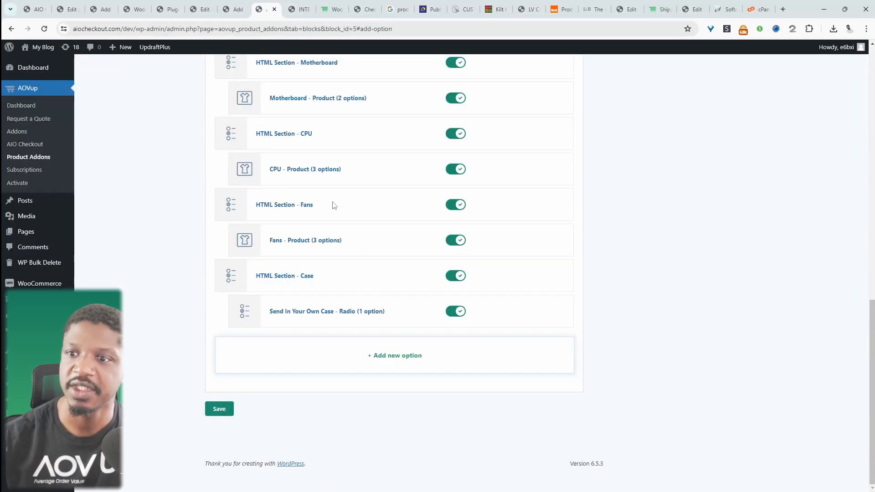
pyautogui.scroll(5, 501, 246)
pyautogui.scroll(7, 528, 259)
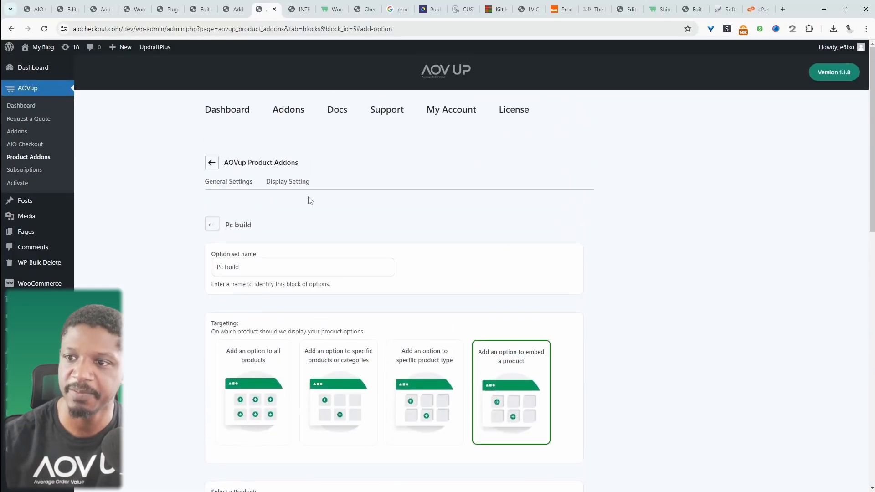
pyautogui.click(229, 187)
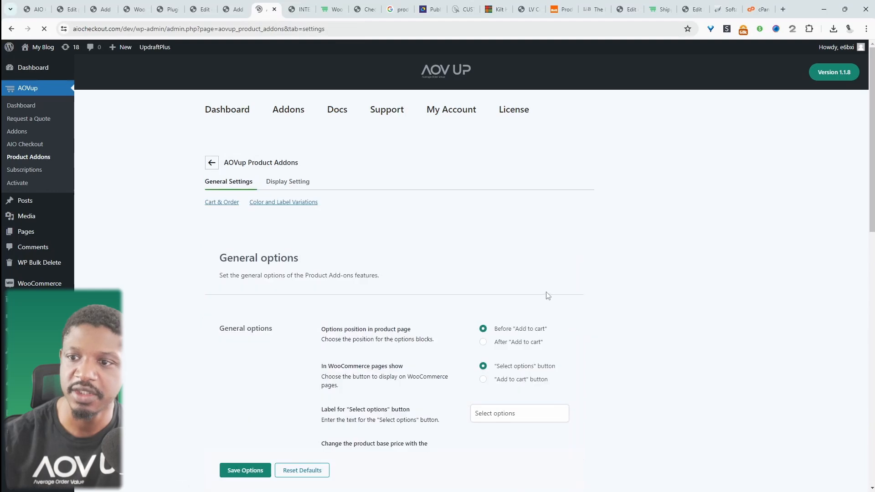
pyautogui.scroll(-6, 475, 255)
pyautogui.click(492, 257)
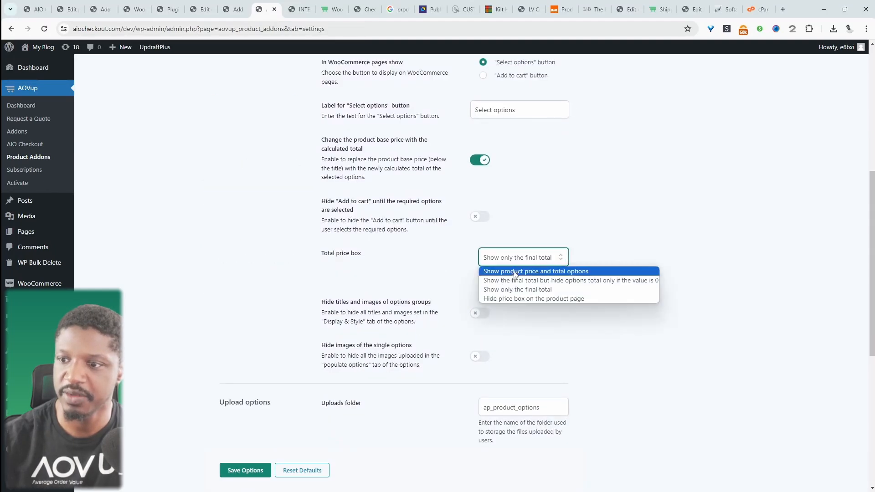
pyautogui.click(523, 269)
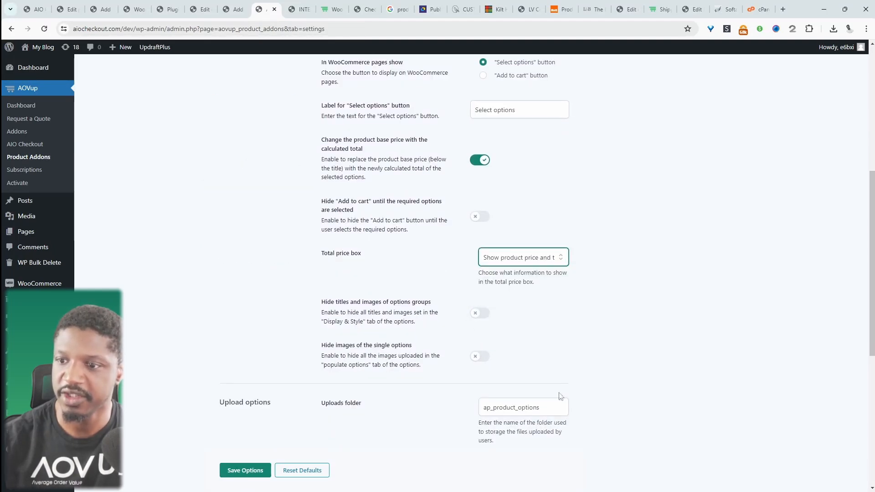
pyautogui.scroll(-3, 518, 319)
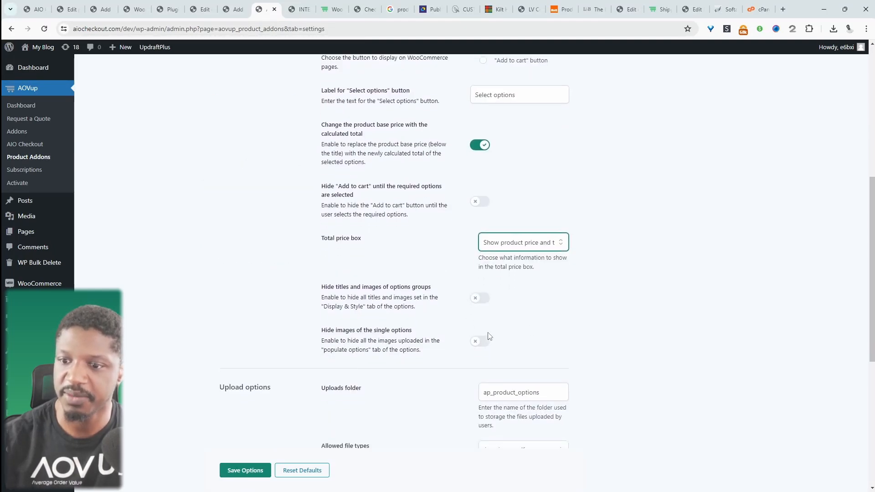
pyautogui.click(254, 477)
# - Reload the builder's product page, select the MSI PRO Z790-S WIFI motherboard and the GF120 fan kit, and review the price breakdown
pyautogui.hotkey('ctrl', 'Tab')
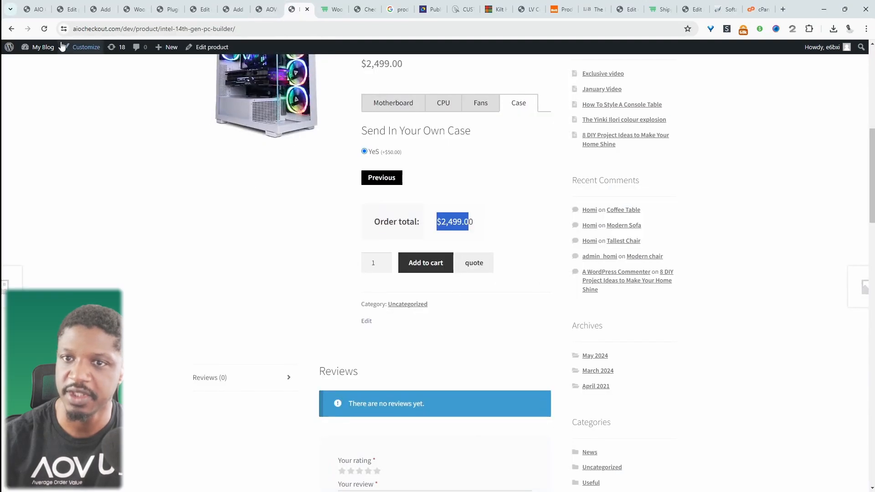
pyautogui.press('F5')
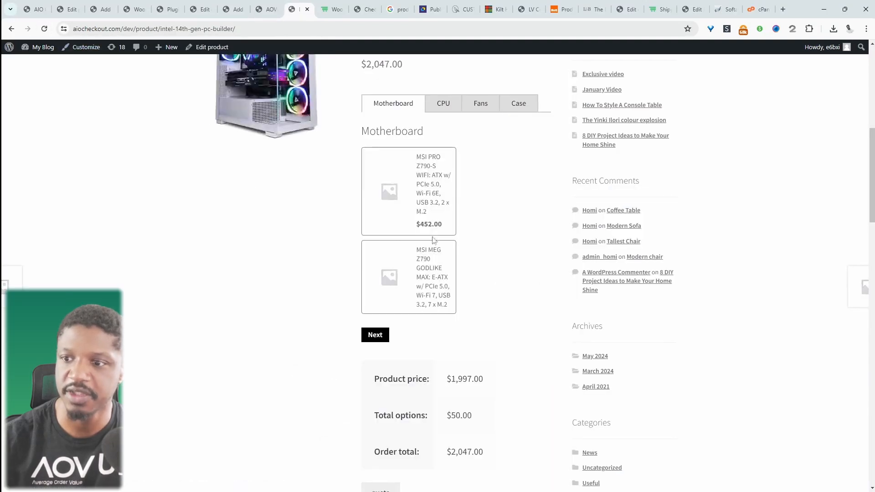
pyautogui.scroll(-3, 471, 371)
pyautogui.scroll(1, 471, 371)
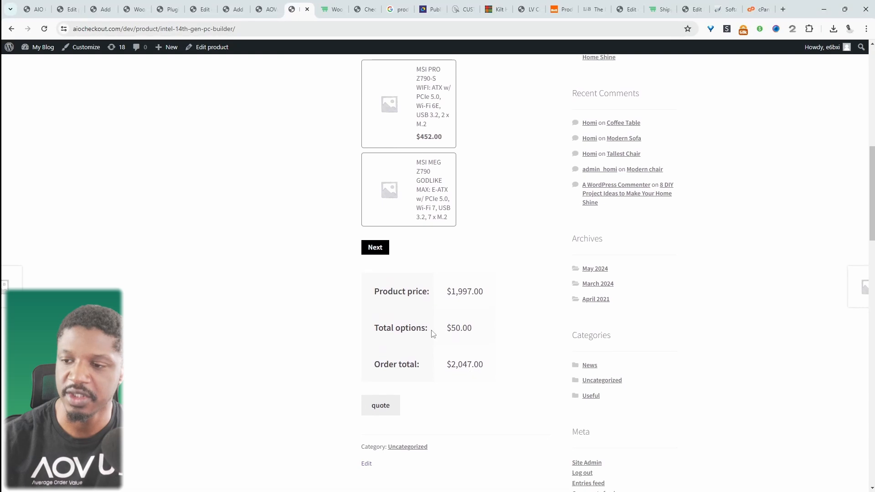
pyautogui.scroll(3, 472, 337)
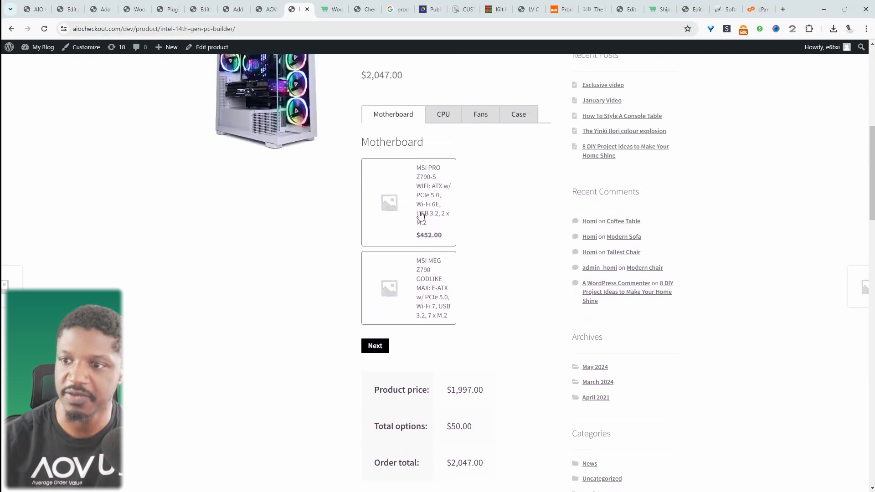
pyautogui.click(420, 219)
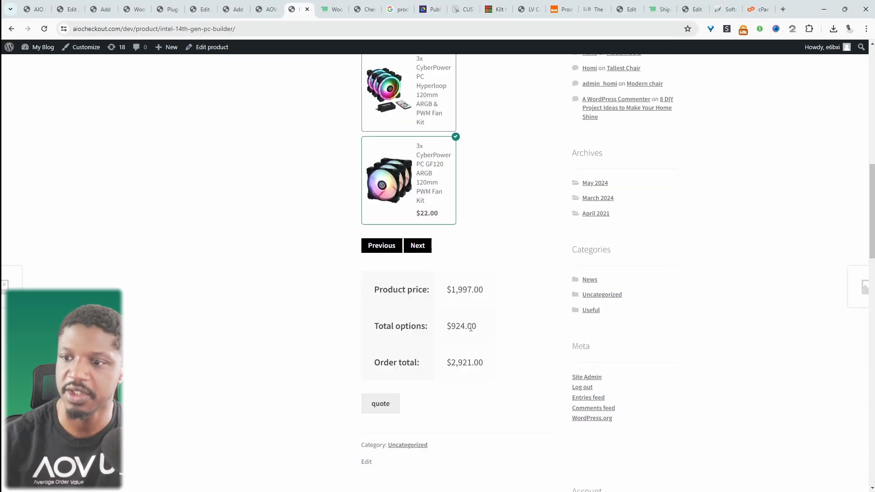
pyautogui.moveTo(471, 329); pyautogui.dragTo(421, 322)
pyautogui.scroll(8, 486, 318)
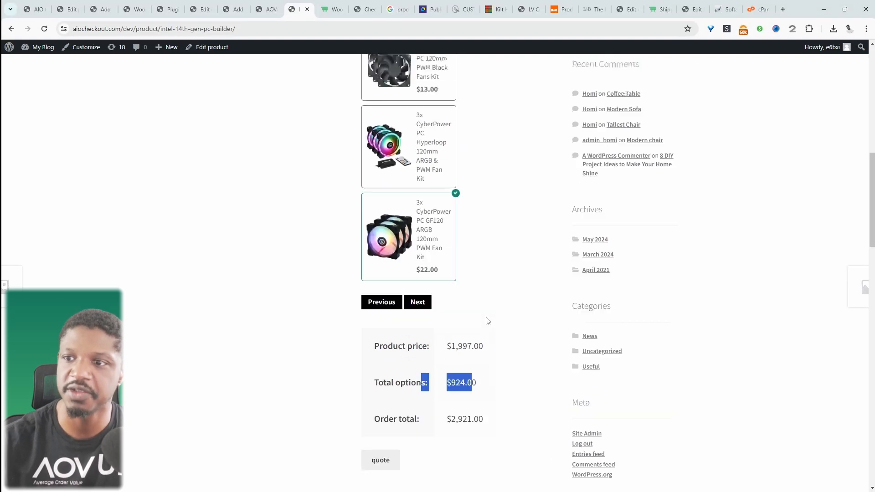
pyautogui.scroll(-2, 400, 360)
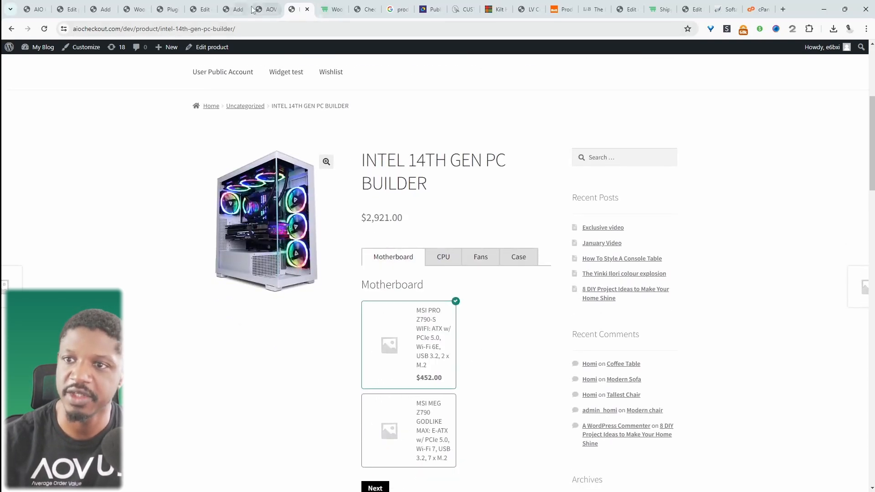
# - In the Pc build option set, set the Motherboard product option to display 2 options per row and save it
pyautogui.click(267, 9)
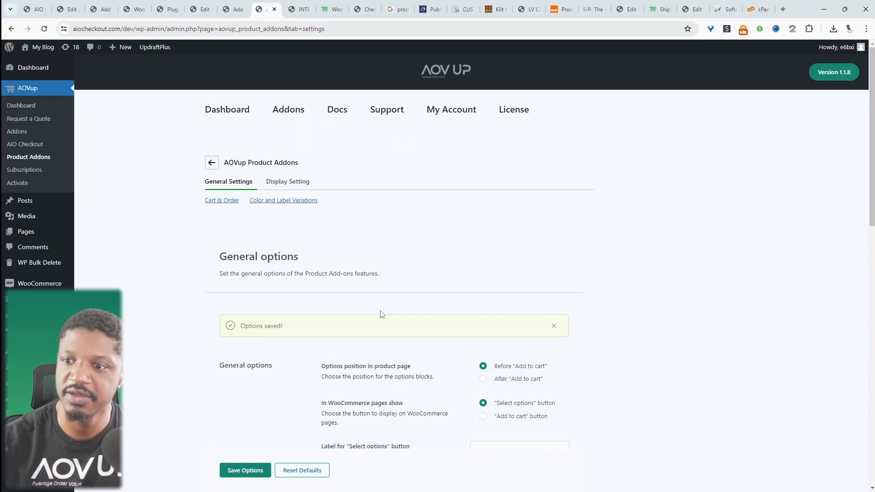
pyautogui.click(212, 163)
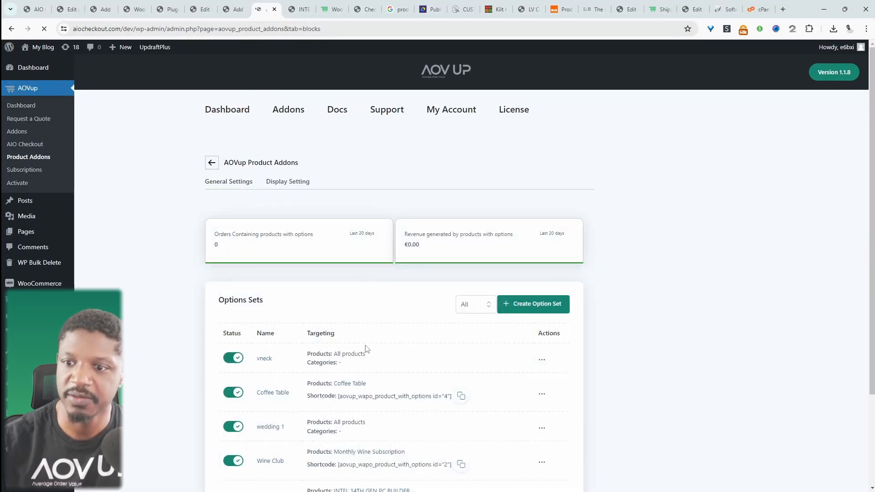
pyautogui.scroll(-3, 366, 349)
pyautogui.click(265, 387)
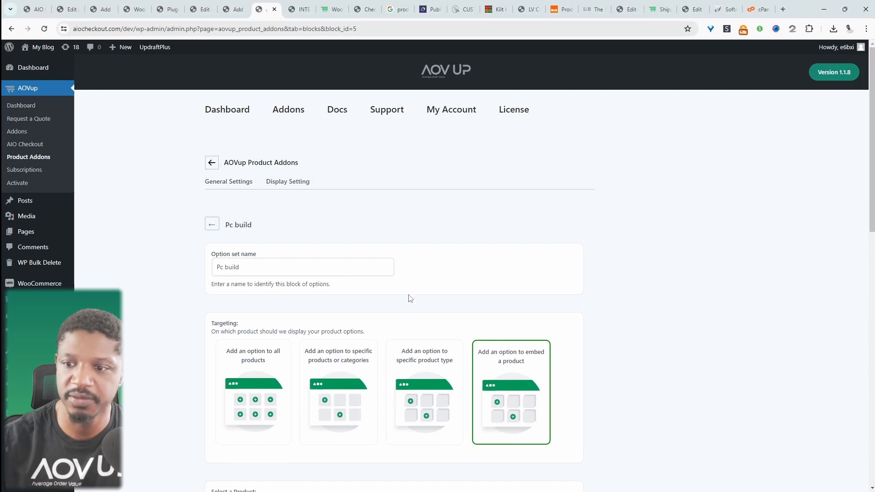
pyautogui.scroll(-10, 411, 298)
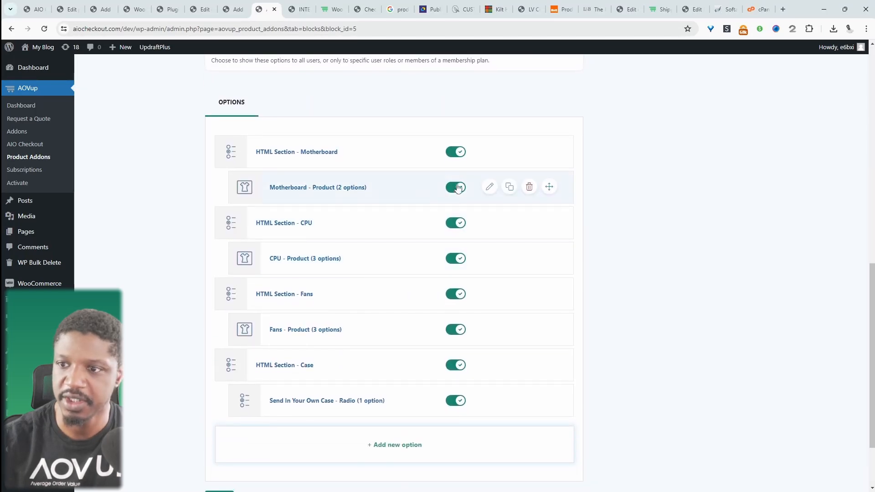
pyautogui.click(308, 189)
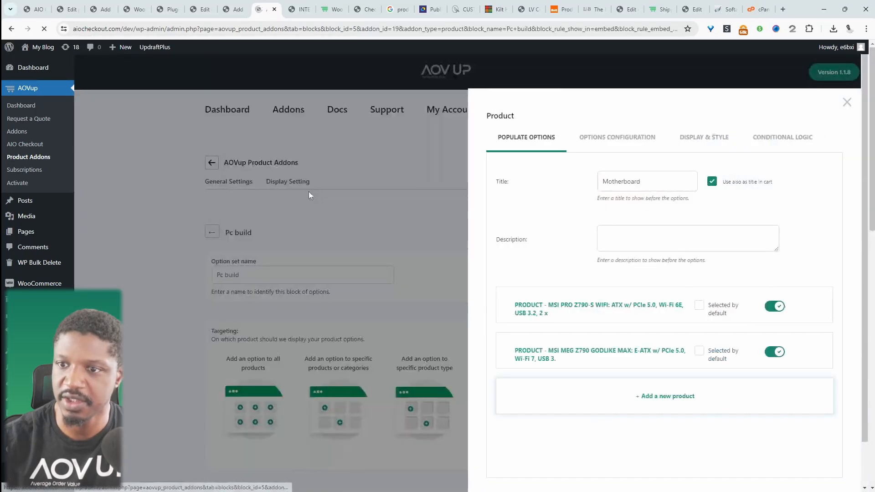
pyautogui.click(708, 139)
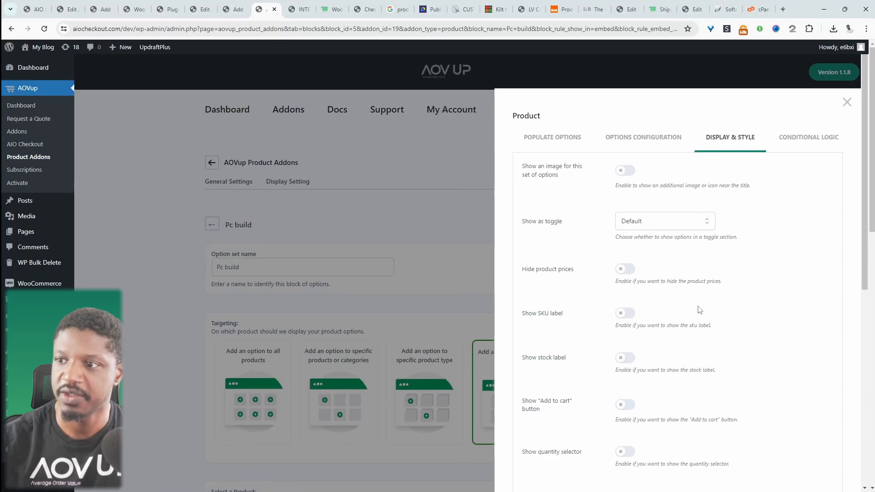
pyautogui.scroll(-8, 619, 314)
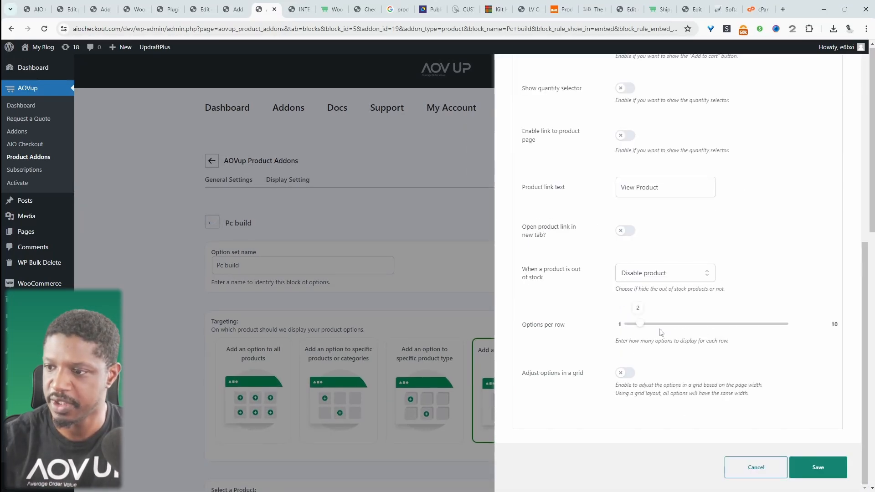
pyautogui.scroll(-2, 684, 365)
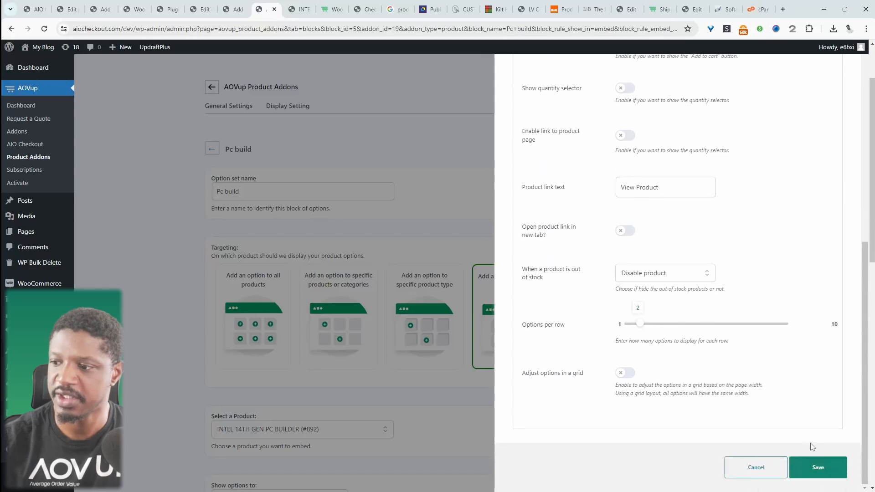
pyautogui.click(815, 469)
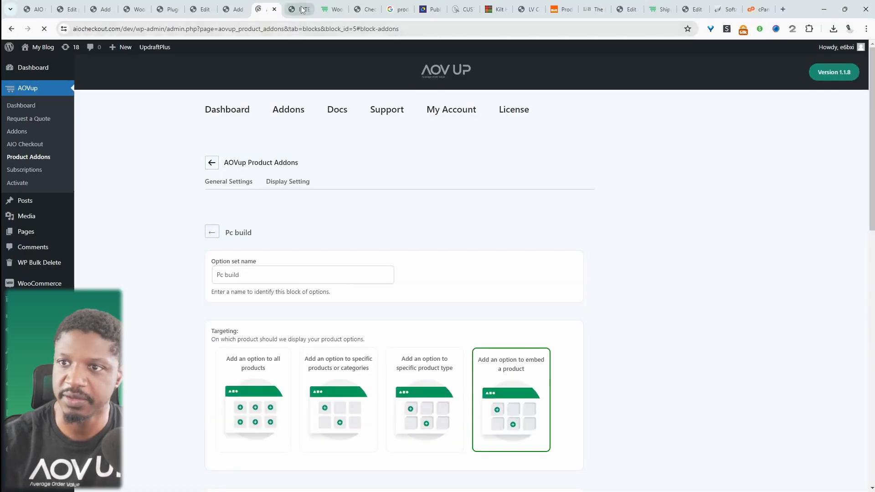
# - Reload the INTEL 14TH GEN PC BUILDER product page, check the two-per-row motherboard layout, and select the MSI MEG Z790 GODLIKE MAX
pyautogui.click(299, 9)
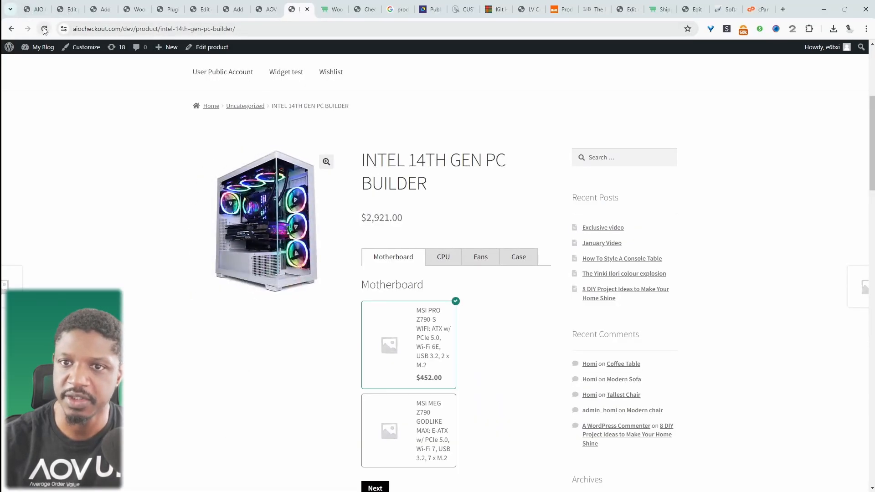
pyautogui.scroll(-2, 525, 173)
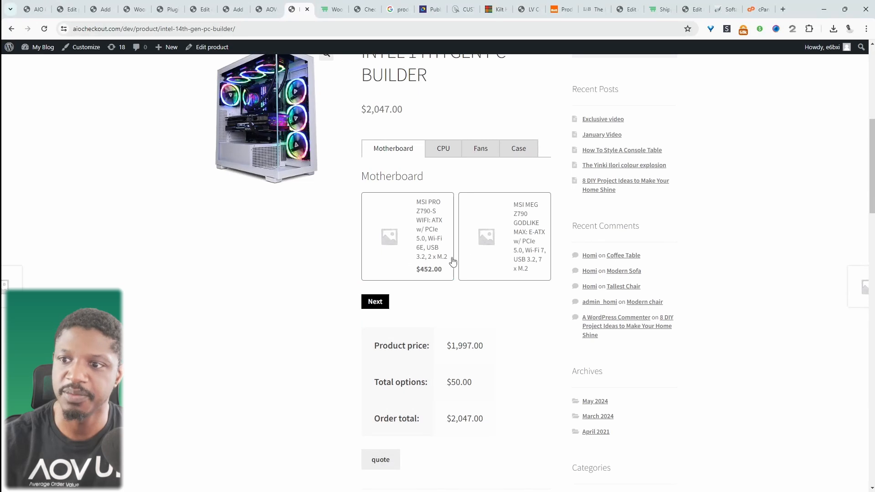
pyautogui.click(480, 244)
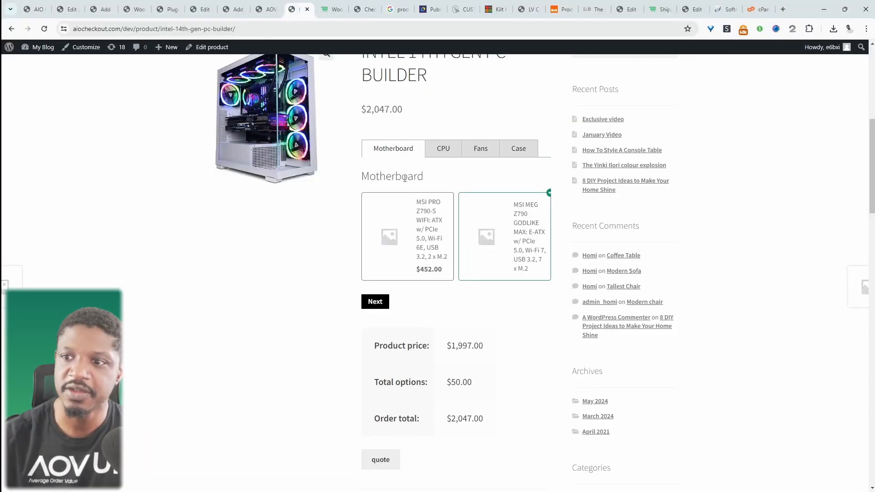
pyautogui.scroll(2, 407, 273)
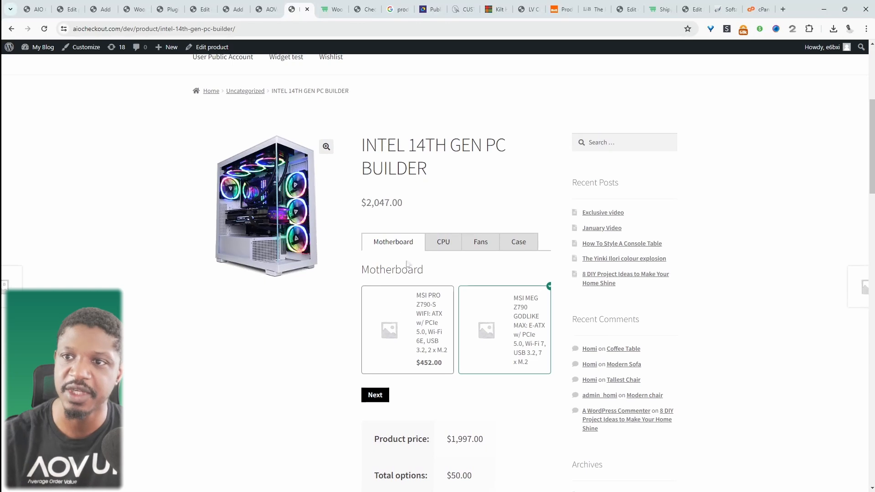
# - Return to the Product Addons option sets list and copy the Pc build set's shortcode
pyautogui.click(266, 9)
pyautogui.scroll(15, 377, 329)
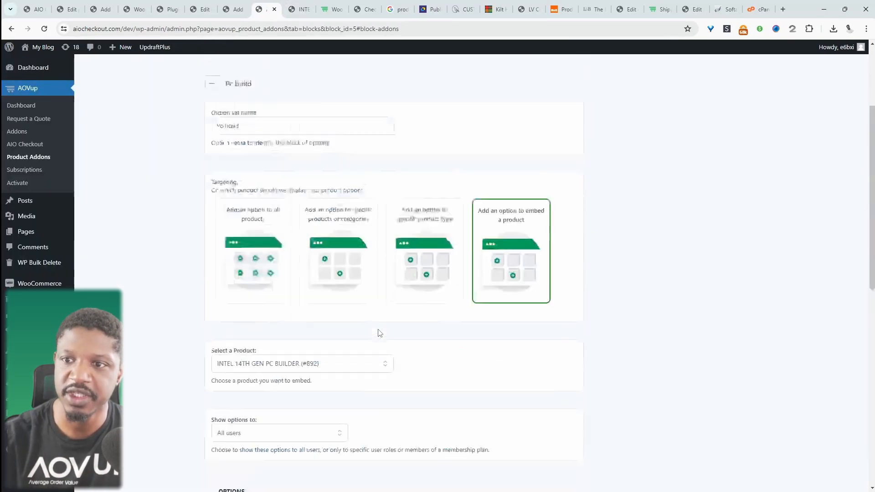
pyautogui.click(224, 109)
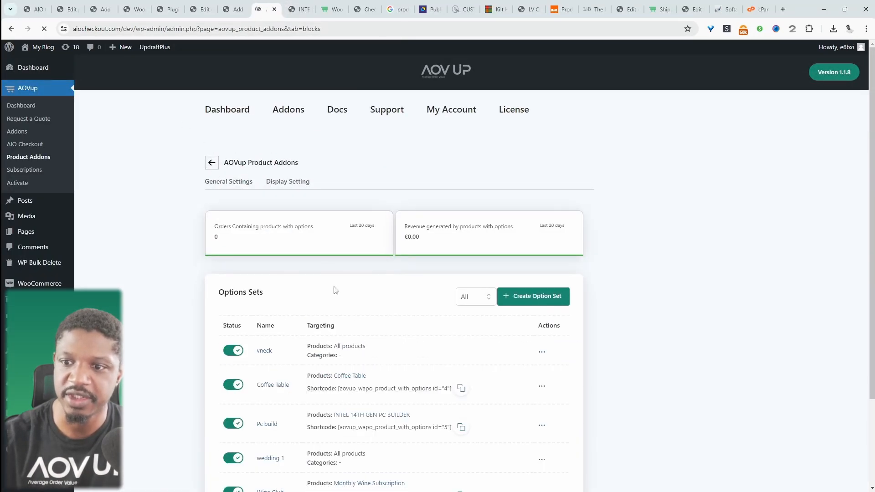
pyautogui.scroll(-4, 337, 297)
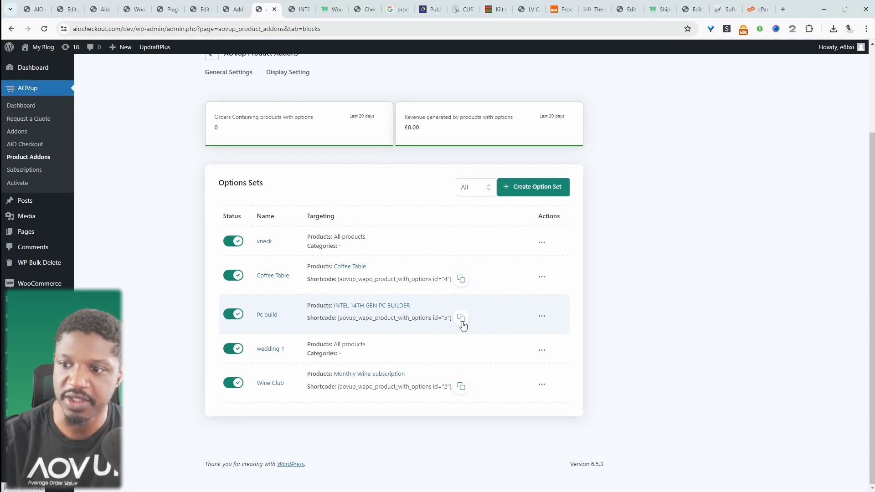
# - Create a new WordPress page and insert the shortcode [aovup_wapo_product_with_options id="5"] in its content
pyautogui.moveTo(122, 48)
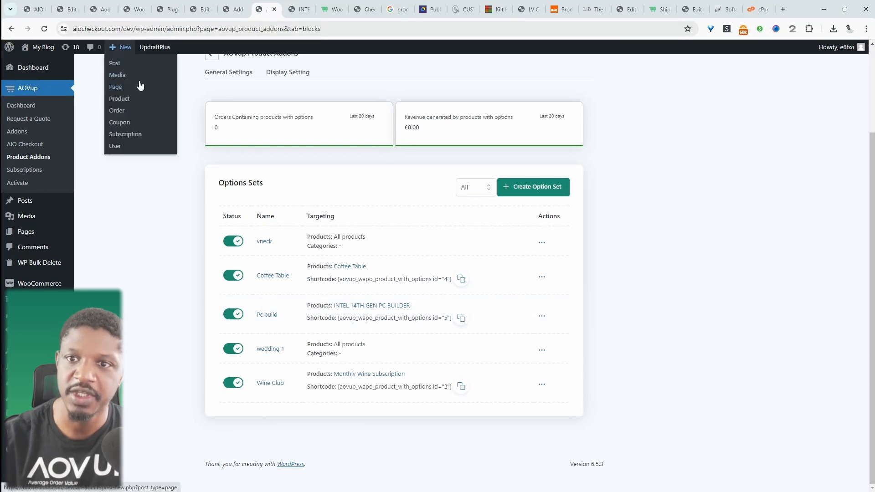
pyautogui.scroll(1, 137, 88)
pyautogui.middleClick(137, 88)
pyautogui.click(287, 6)
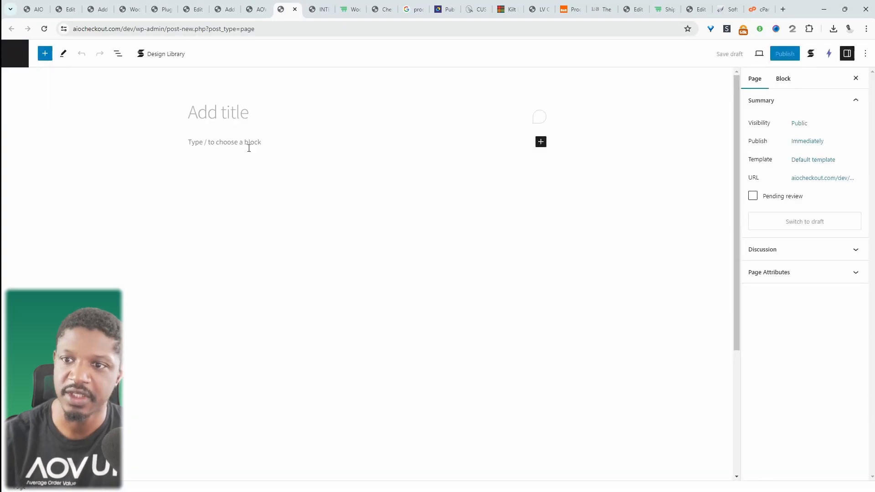
pyautogui.write('[aovup_wapo_product_with_options id="5"]')
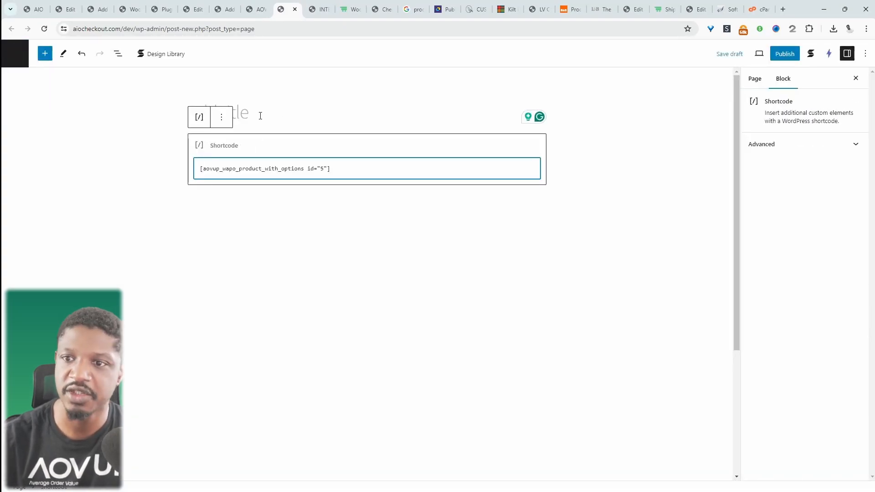
# - Title the new page "Build" and publish it
pyautogui.click(261, 116)
pyautogui.write('Build')
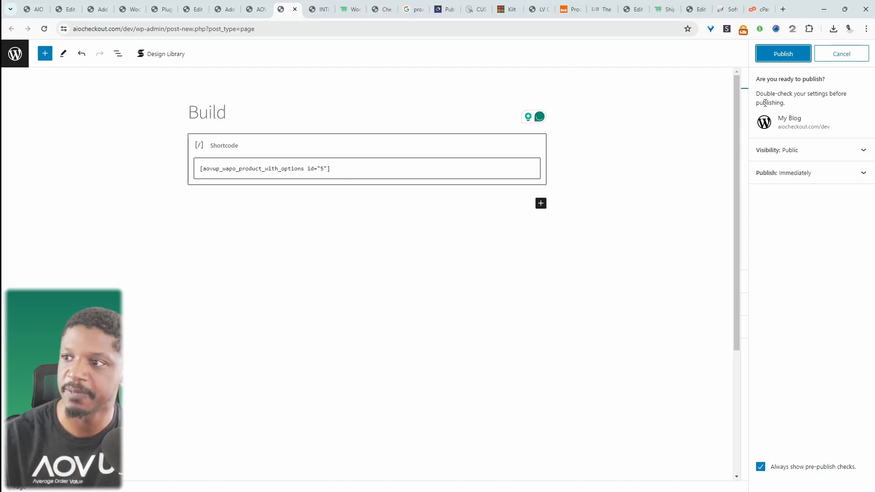
pyautogui.click(776, 56)
# - View the published Build page and try both motherboard options, ending on the MSI MEG Z790 GODLIKE MAX
pyautogui.click(777, 154)
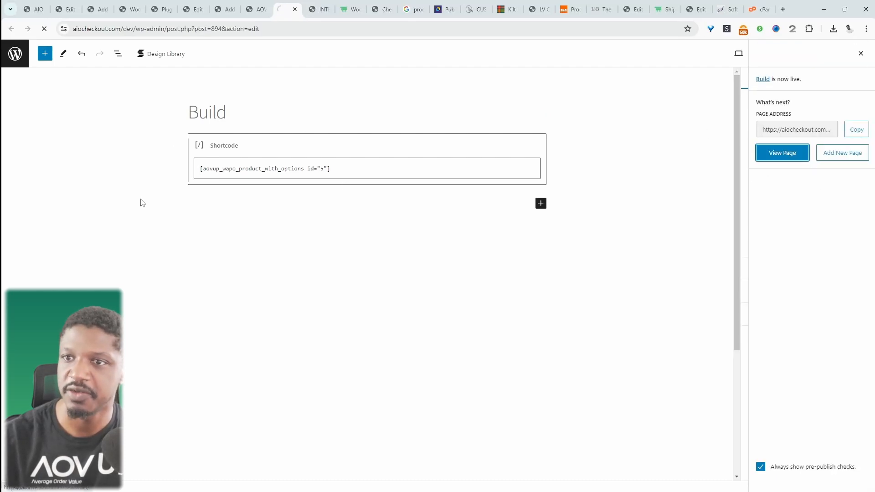
pyautogui.scroll(-2, 327, 346)
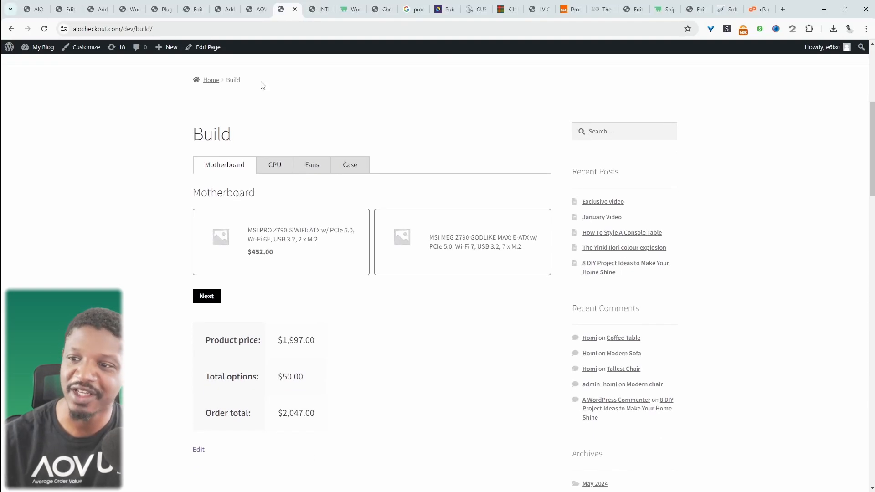
pyautogui.click(307, 251)
pyautogui.click(448, 256)
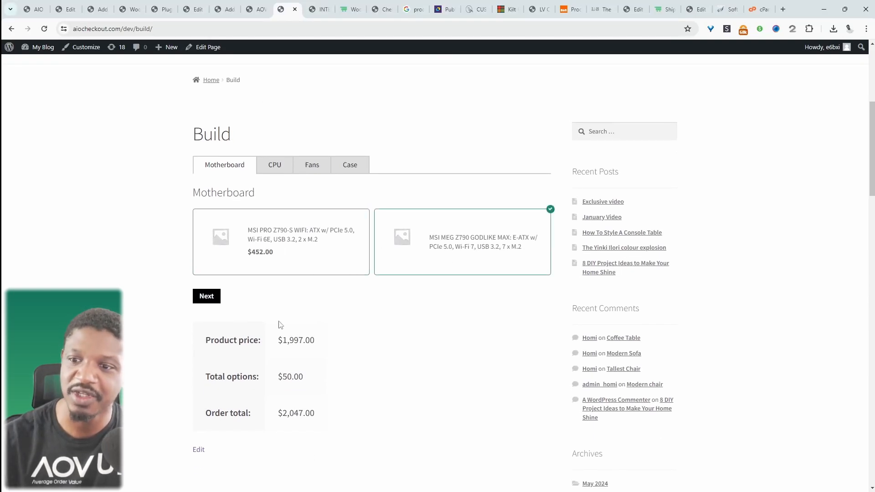
# - Continue to the CPU step, try the i9-14900KF, choose the Intel Core i7-14700KF, and go on to Fans
pyautogui.click(208, 297)
pyautogui.click(271, 257)
pyautogui.click(287, 318)
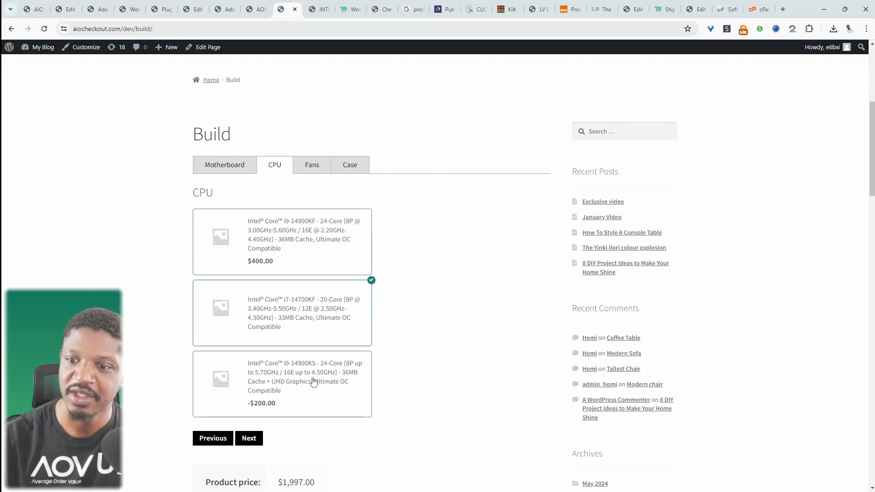
pyautogui.click(255, 443)
pyautogui.scroll(-2, 333, 398)
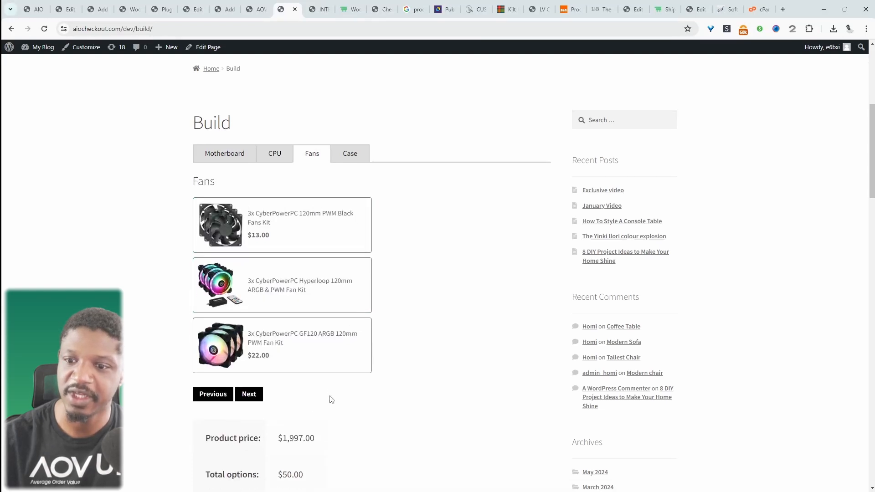